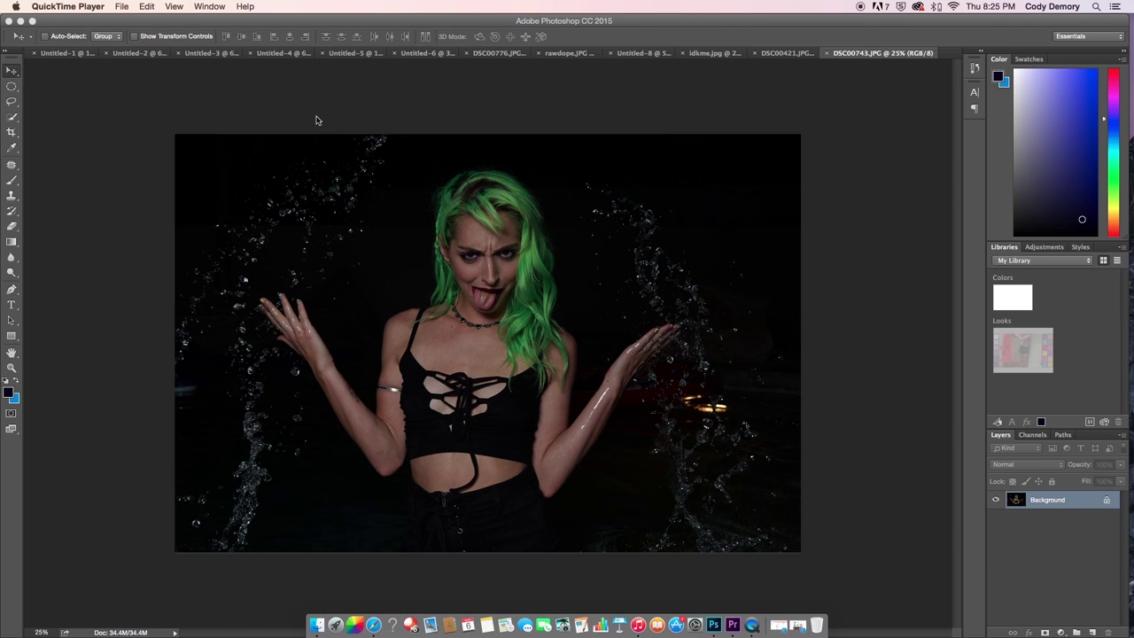
# - Duplicate the Background layer into a Background copy layer
pyautogui.moveTo(1052, 504); pyautogui.dragTo(1092, 631)
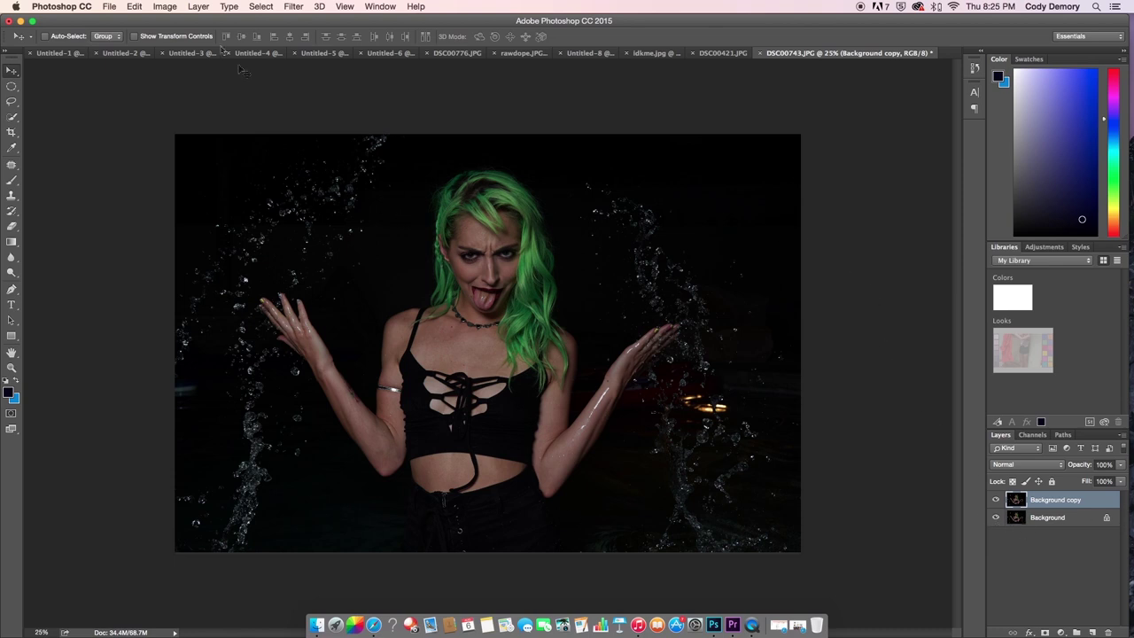
pyautogui.click(294, 6)
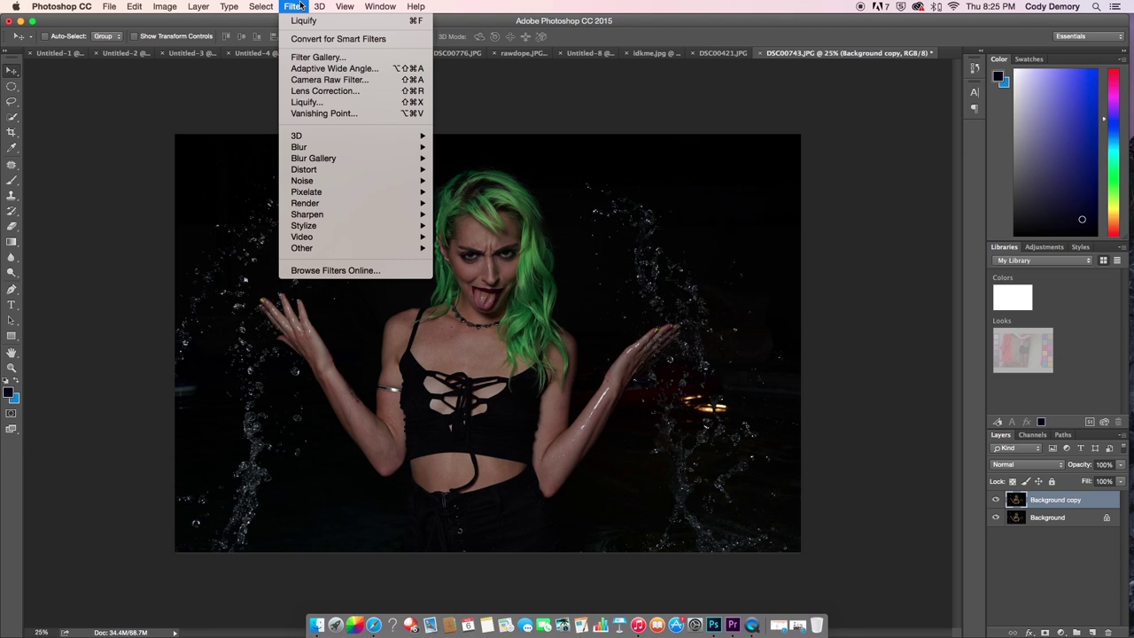
# - In Liquify, use a smaller Forward Warp brush to push the upper arm's outline inward, then apply
pyautogui.click(304, 103)
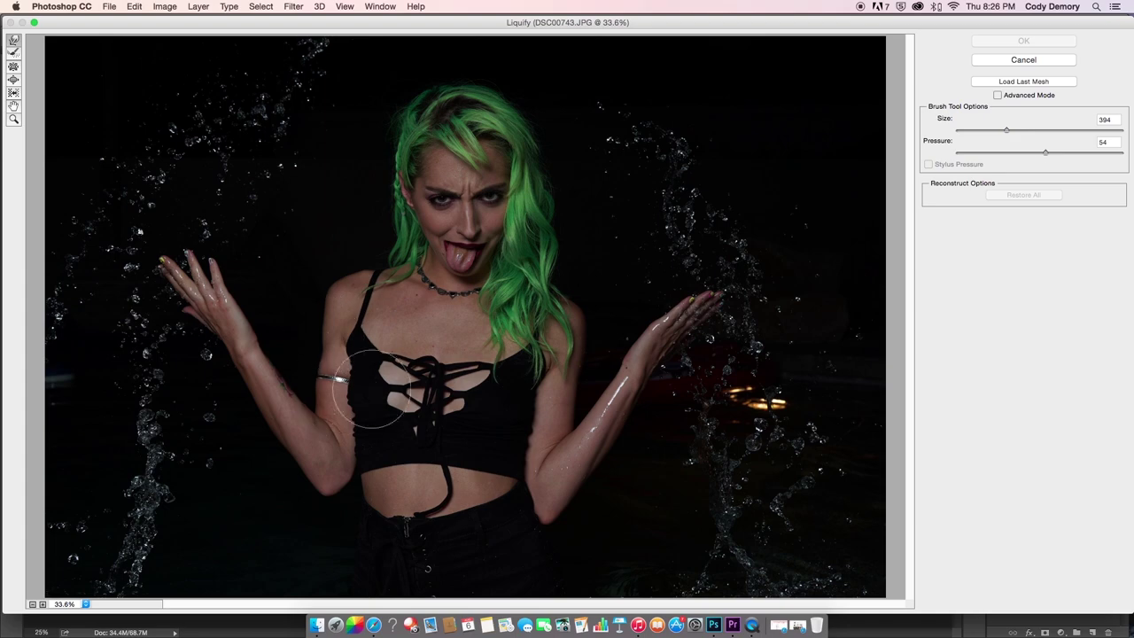
pyautogui.press('super+plus')
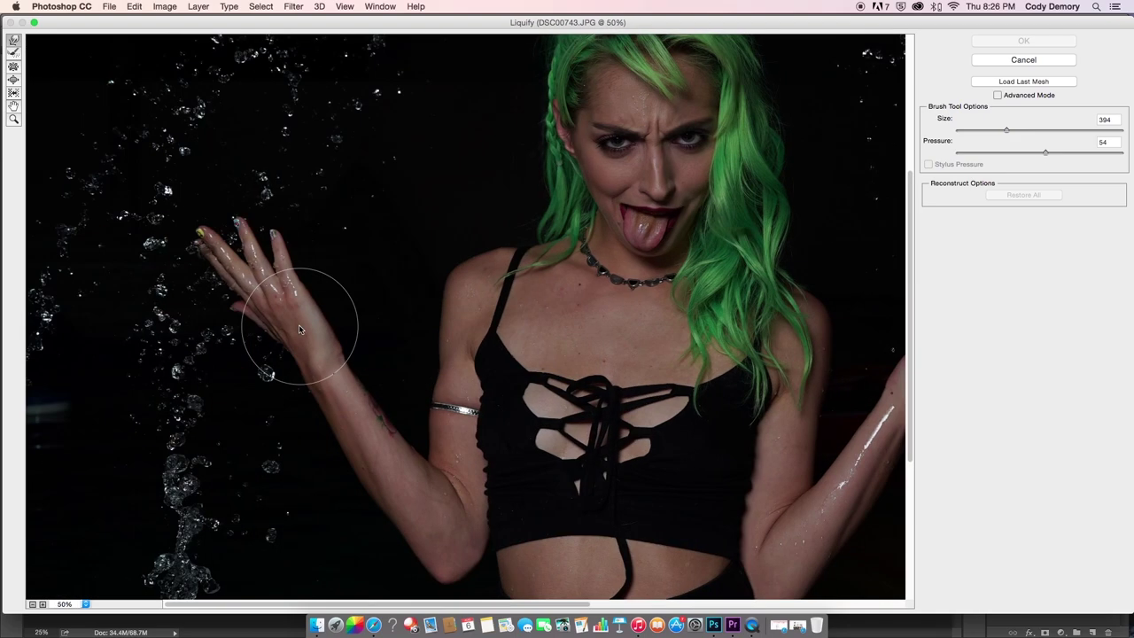
pyautogui.hscroll(-5, 299, 329)
pyautogui.moveTo(1007, 131); pyautogui.dragTo(999, 131)
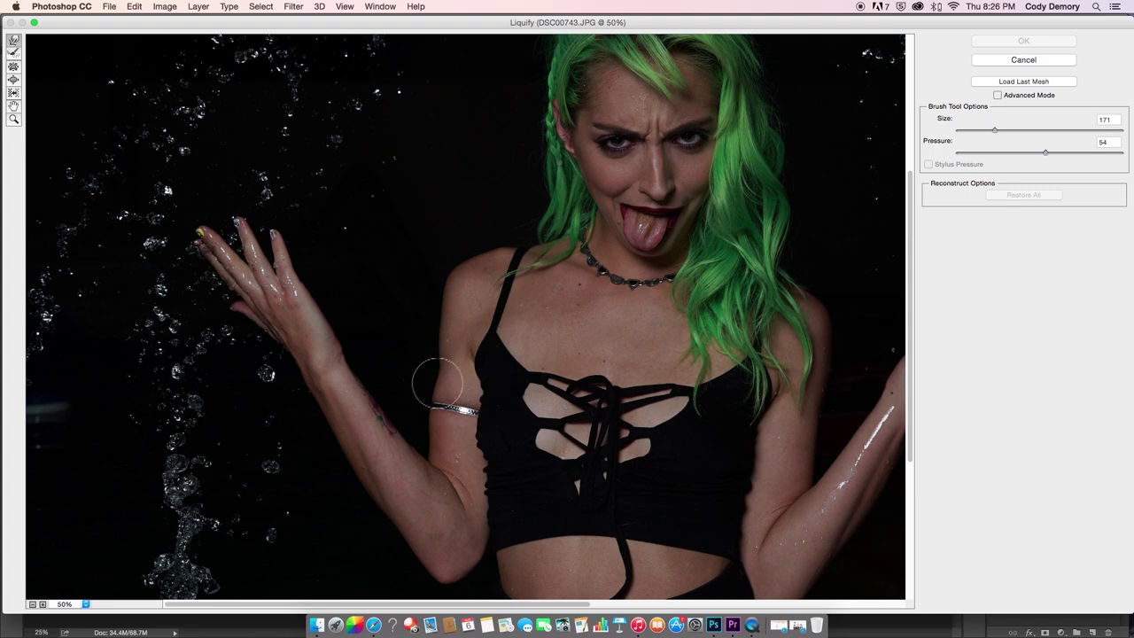
pyautogui.moveTo(435, 404); pyautogui.dragTo(425, 393)
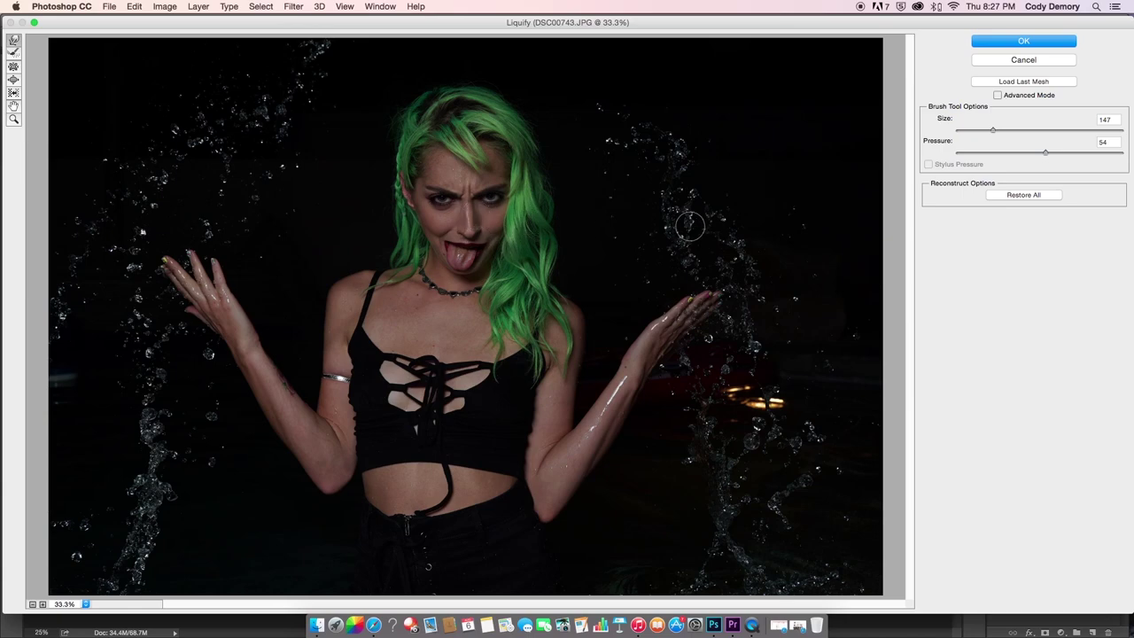
pyautogui.click(1028, 43)
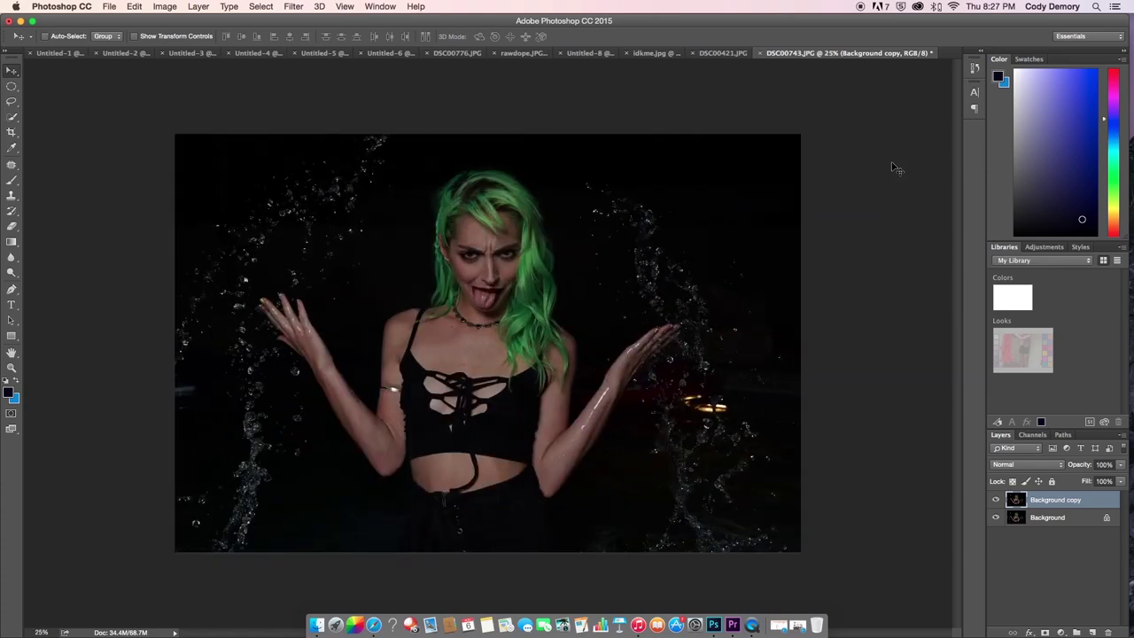
pyautogui.click(996, 502)
pyautogui.click(996, 501)
pyautogui.click(996, 502)
pyautogui.click(996, 502)
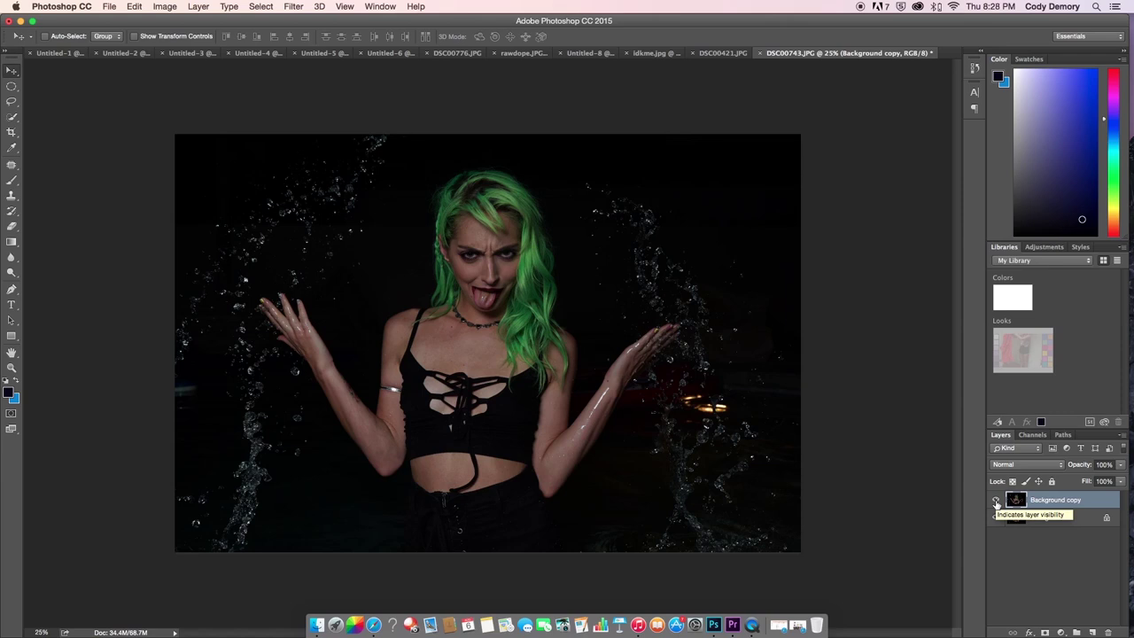
pyautogui.click(996, 501)
pyautogui.click(996, 501)
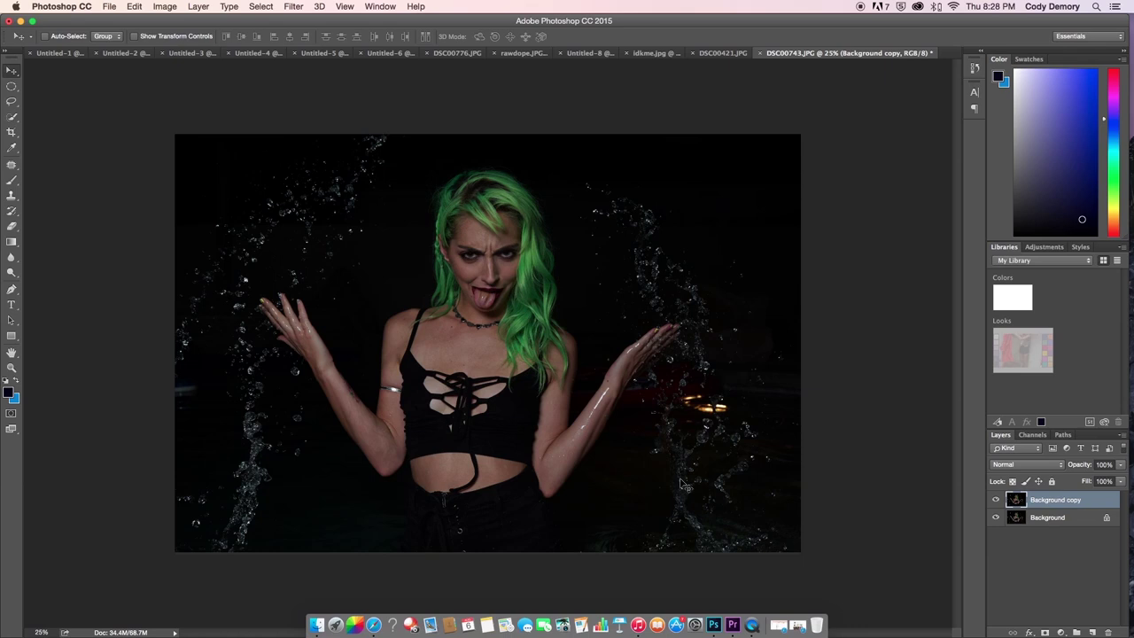
pyautogui.press('super+equal')
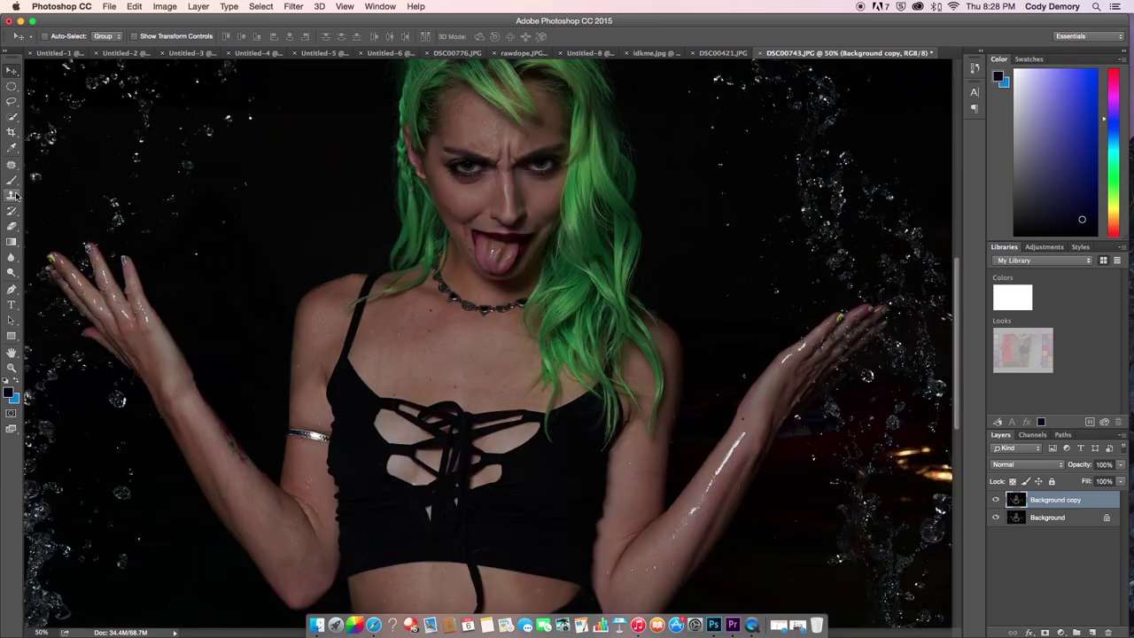
# - Select the Clone Stamp tool at 71% opacity and zoom in on the face
pyautogui.click(13, 195)
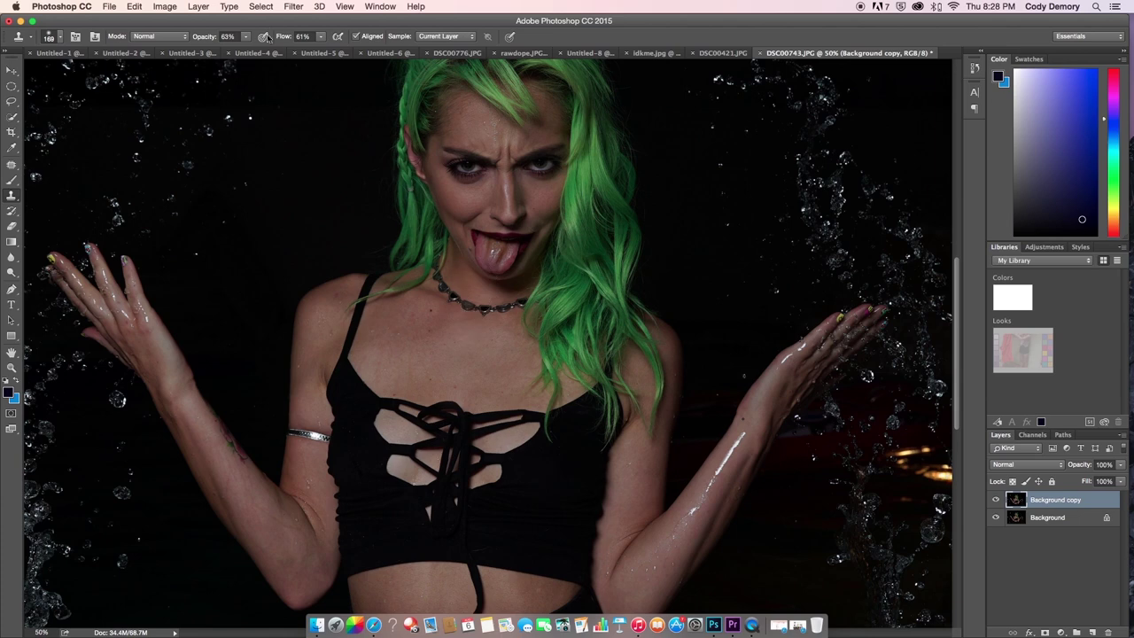
pyautogui.click(246, 36)
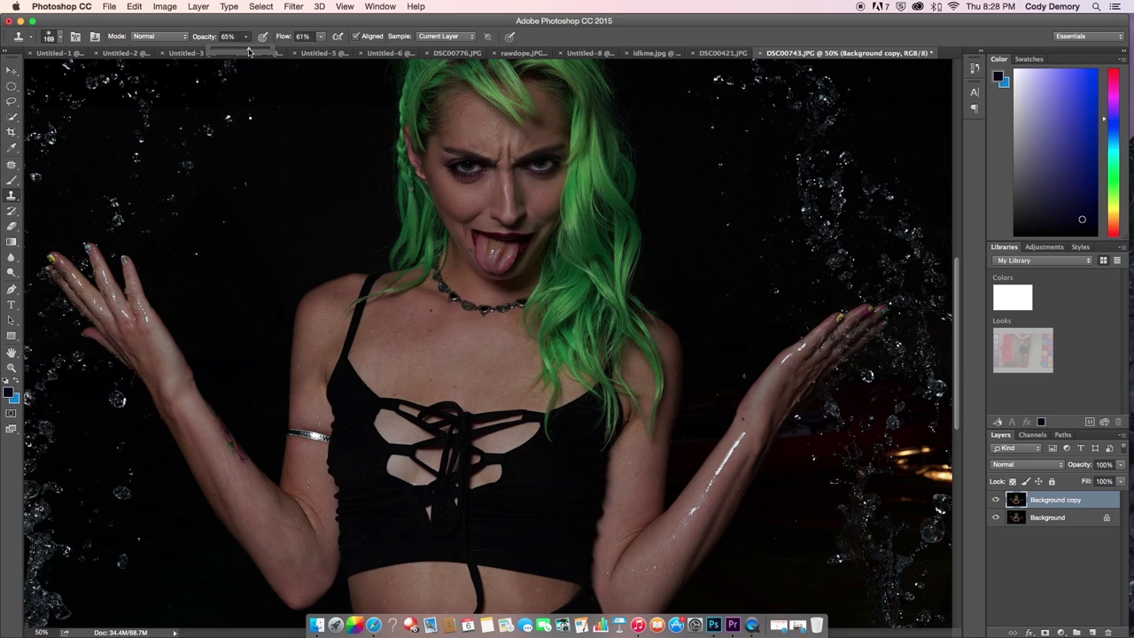
pyautogui.click(468, 375)
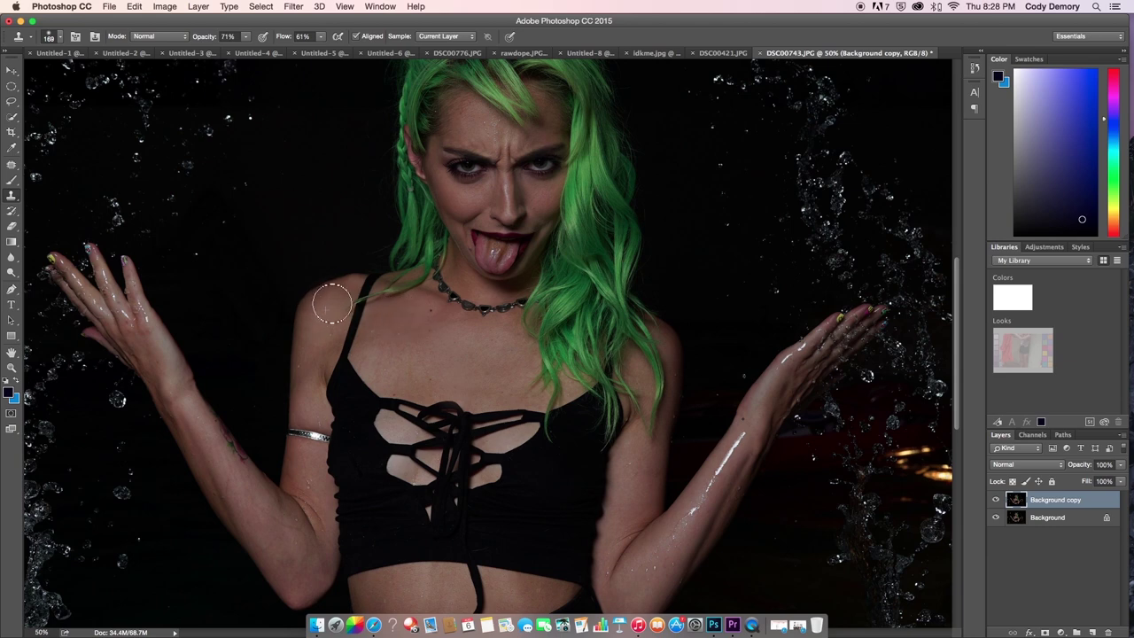
pyautogui.scroll(-5, 533, 415)
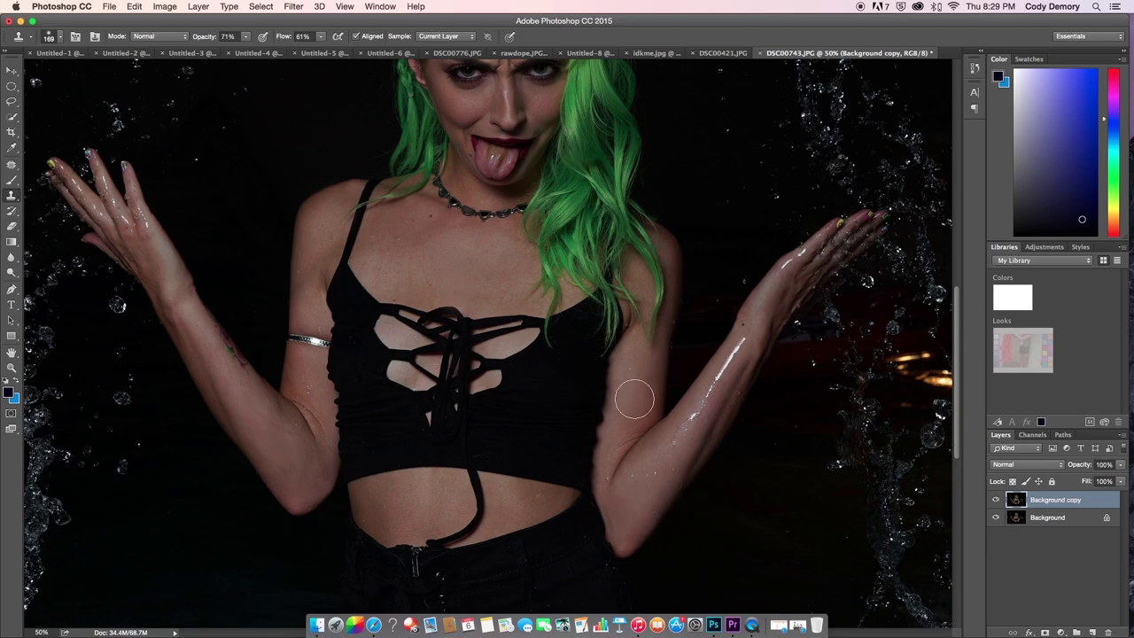
pyautogui.press('super+equal')
pyautogui.press('super+equal')
pyautogui.press('super+equal')
pyautogui.press('super+minus')
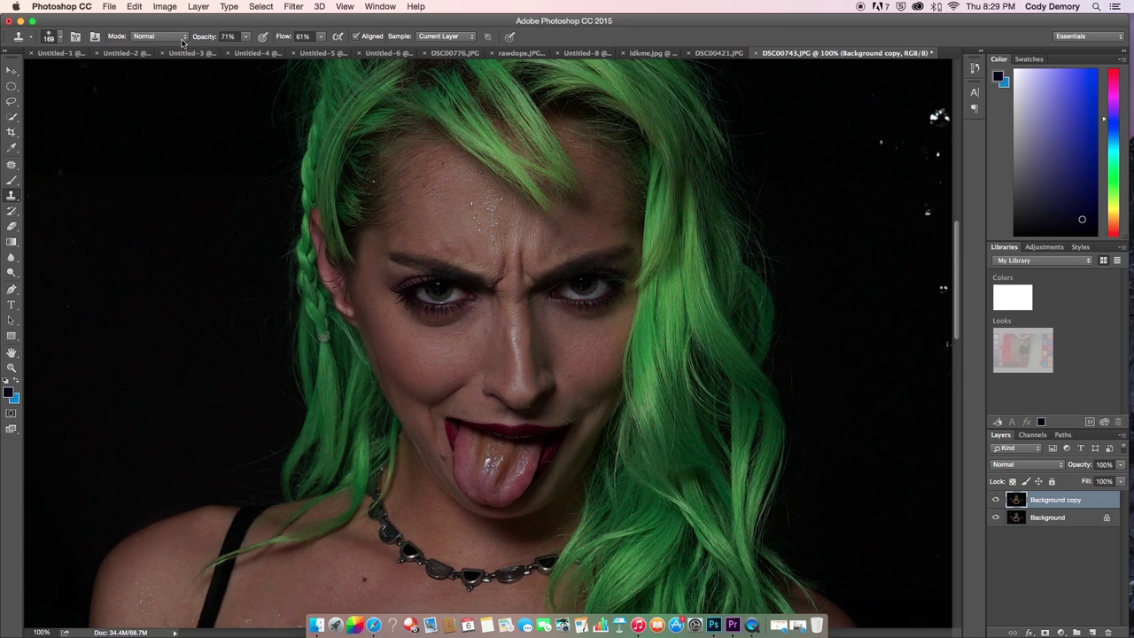
# - Set the clone brush to 49% opacity with a soft round 67 px tip
pyautogui.click(245, 40)
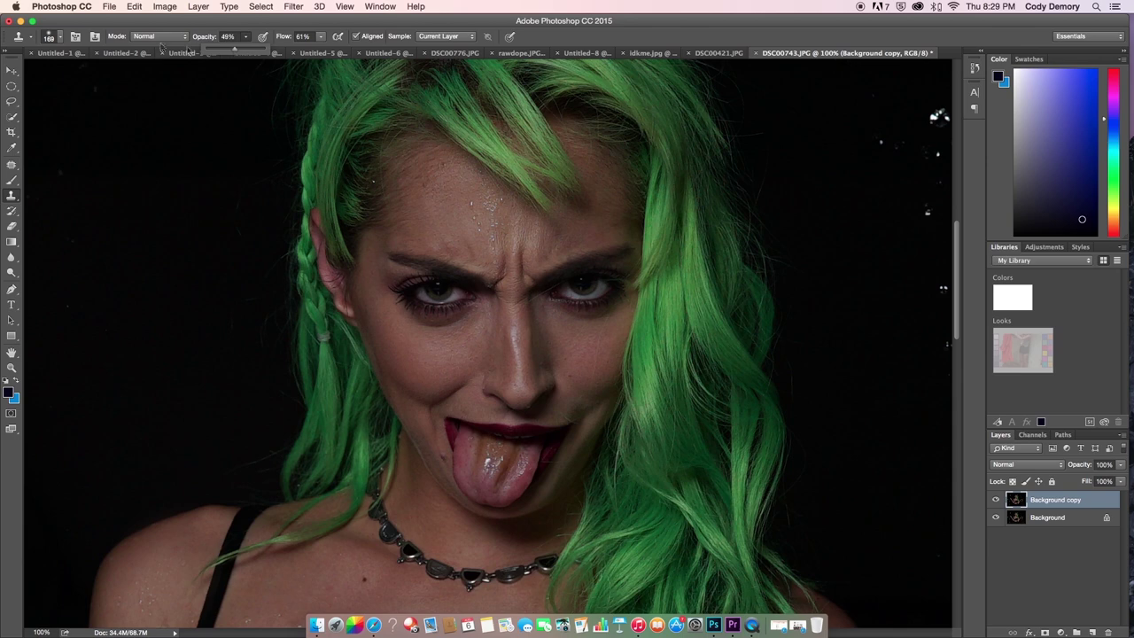
pyautogui.click(62, 37)
pyautogui.moveTo(104, 75); pyautogui.dragTo(83, 74)
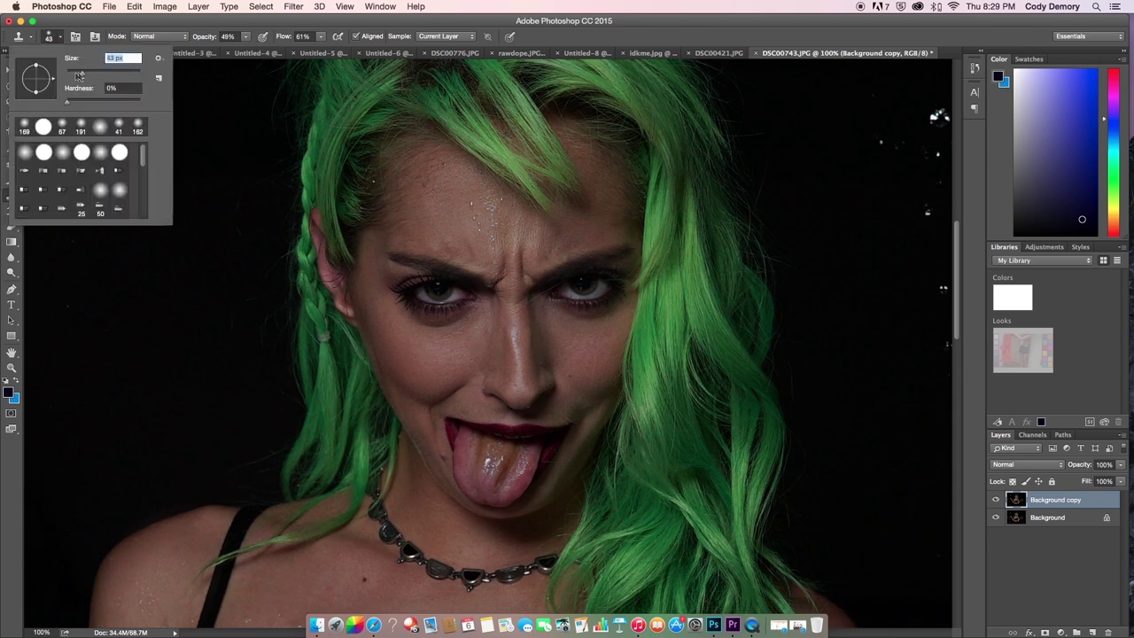
pyautogui.moveTo(80, 72); pyautogui.dragTo(83, 72)
pyautogui.click(81, 154)
pyautogui.click(102, 154)
pyautogui.click(56, 37)
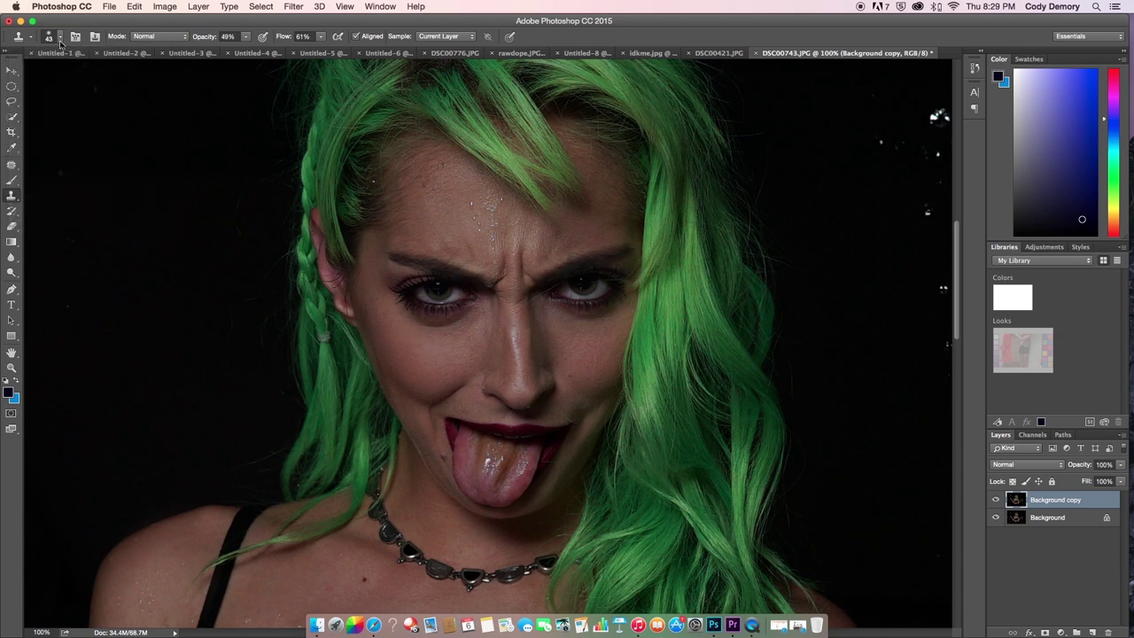
pyautogui.click(57, 37)
pyautogui.moveTo(86, 76); pyautogui.dragTo(95, 77)
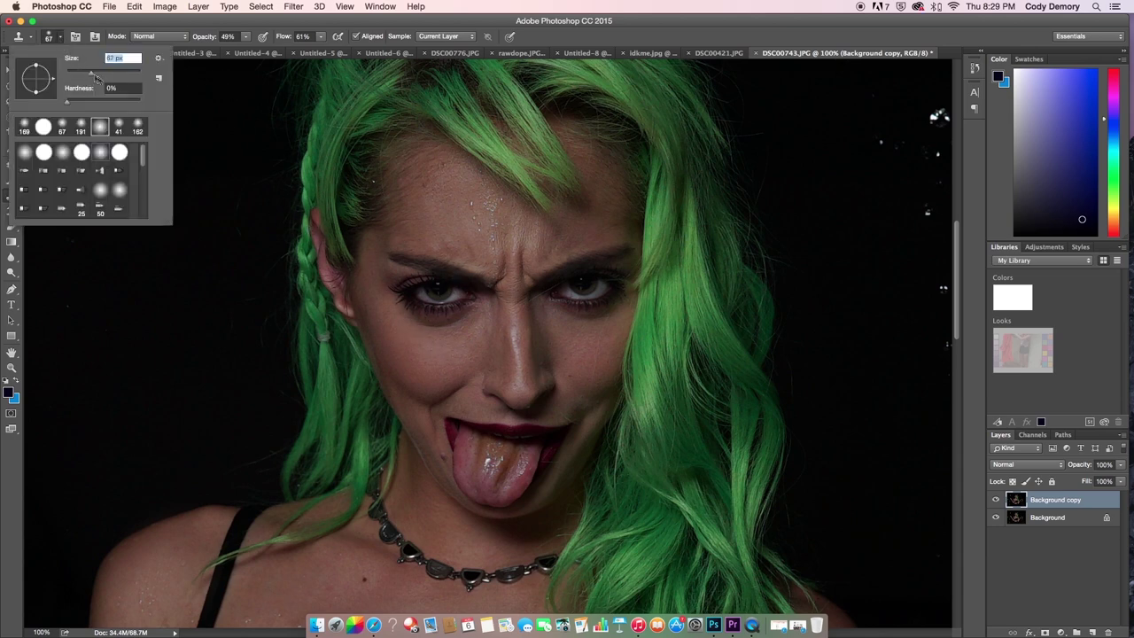
pyautogui.click(454, 346)
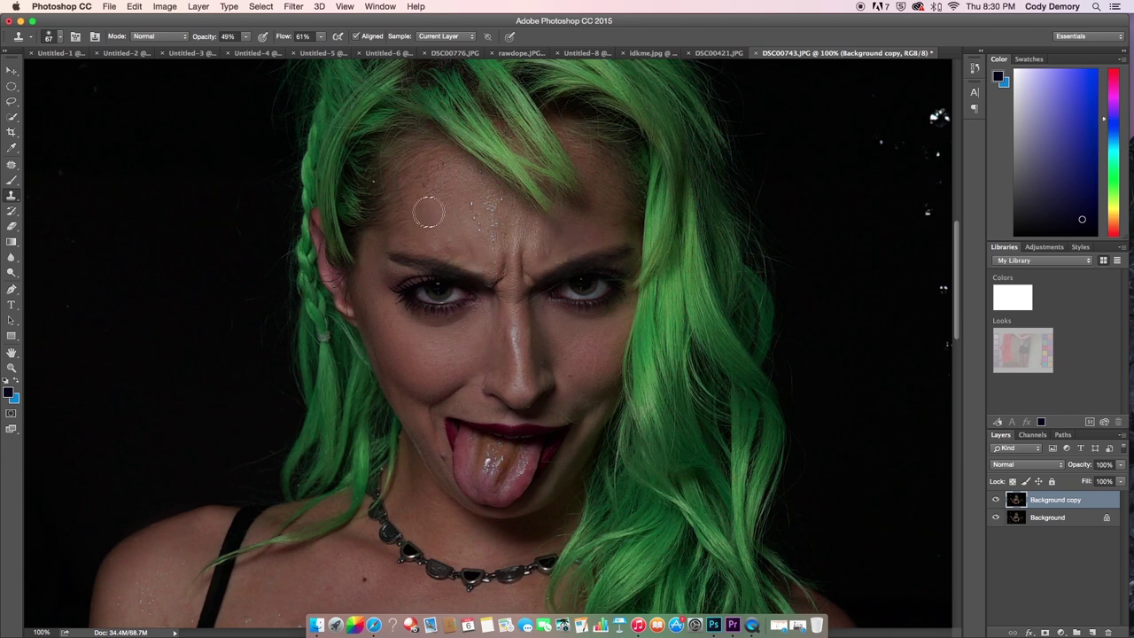
# - Sample forehead skin, clone over the tongue, undo it, and zoom out
pyautogui.keyDown('alt'); pyautogui.click(447, 187); pyautogui.keyUp('alt')
pyautogui.scroll(-2, 521, 372)
pyautogui.moveTo(526, 470)
pyautogui.mouseDown()
pyautogui.moveTo(506, 435)
pyautogui.moveTo(471, 456)
pyautogui.moveTo(501, 435)
pyautogui.moveTo(487, 441)
pyautogui.mouseUp()
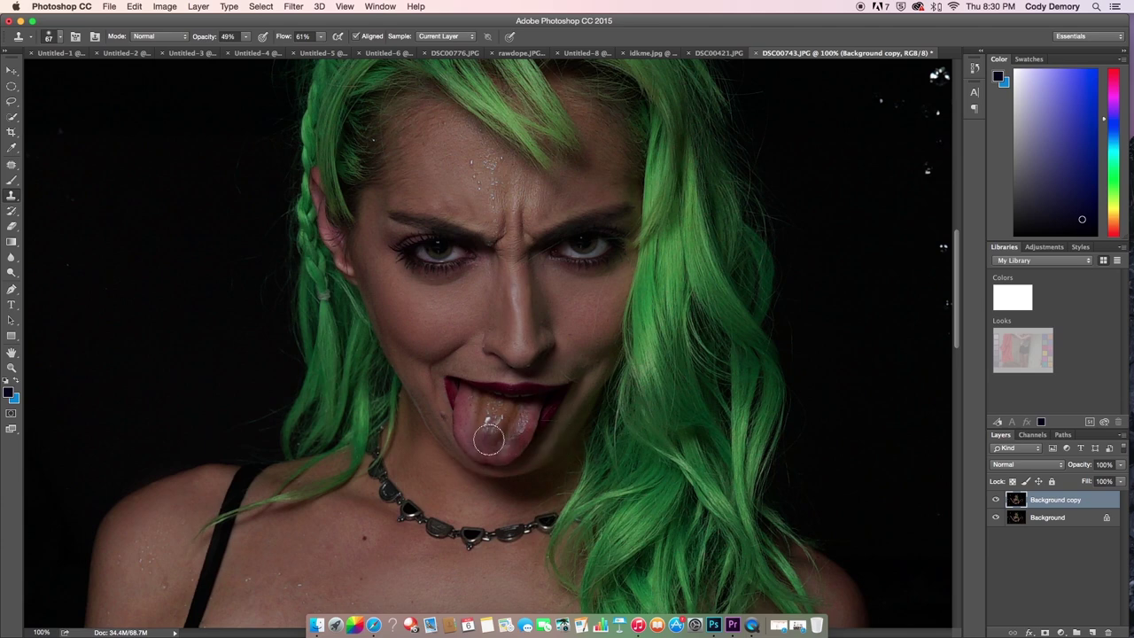
pyautogui.press('super+alt+z')
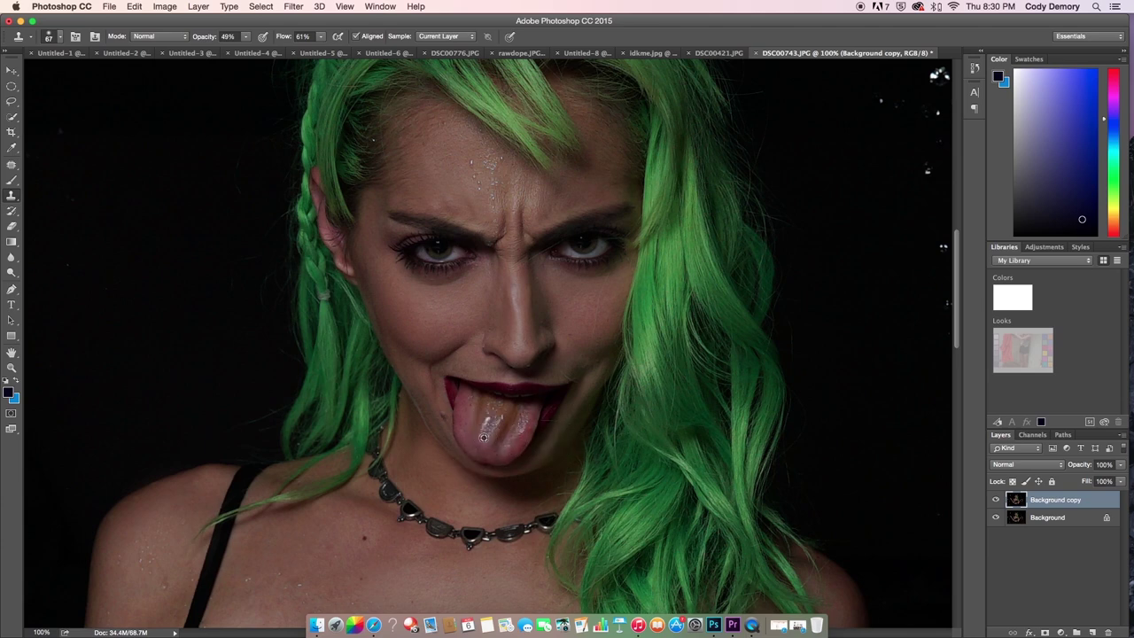
pyautogui.keyDown('alt'); pyautogui.click(487, 438); pyautogui.keyUp('alt')
pyautogui.press('super+minus')
pyautogui.press('super+minus')
pyautogui.press('super+minus')
pyautogui.press('super+minus')
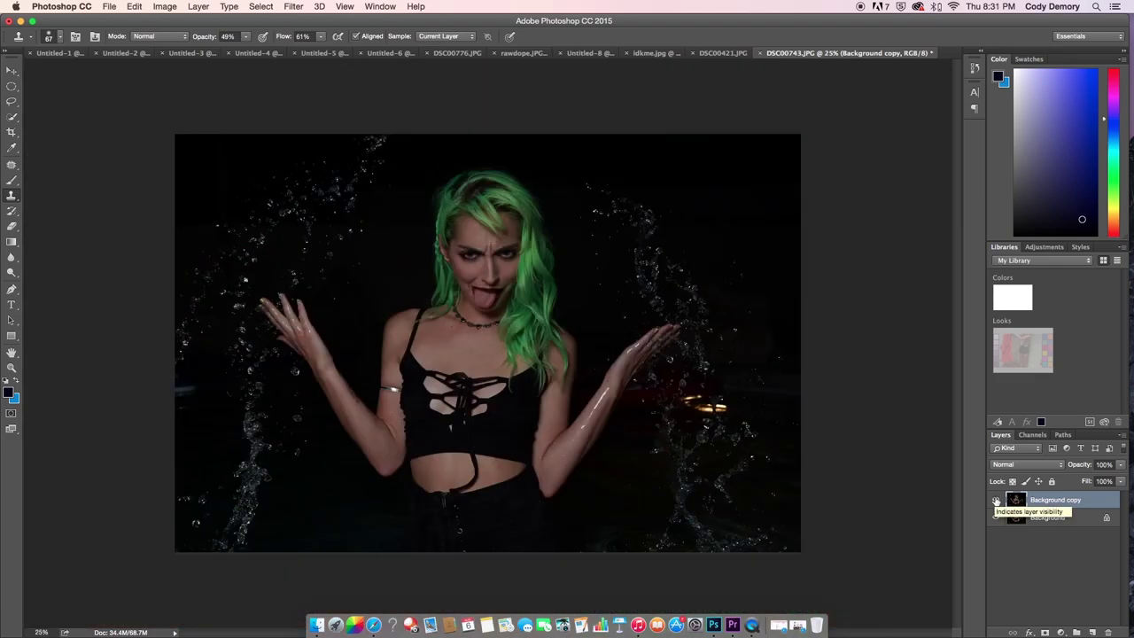
pyautogui.click(996, 501)
pyautogui.click(996, 502)
pyautogui.click(996, 502)
pyautogui.click(996, 501)
pyautogui.click(996, 501)
pyautogui.click(996, 501)
pyautogui.click(996, 502)
pyautogui.click(996, 502)
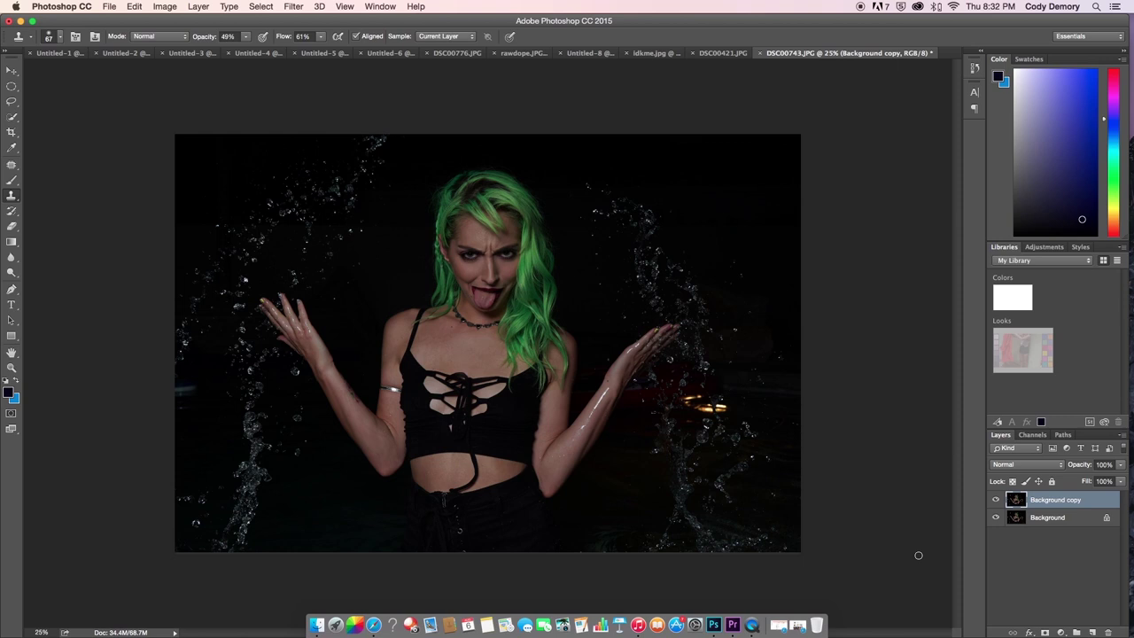
# - Add a Selective Color layer and reduce yellow and cyan in its Blacks
pyautogui.click(1062, 633)
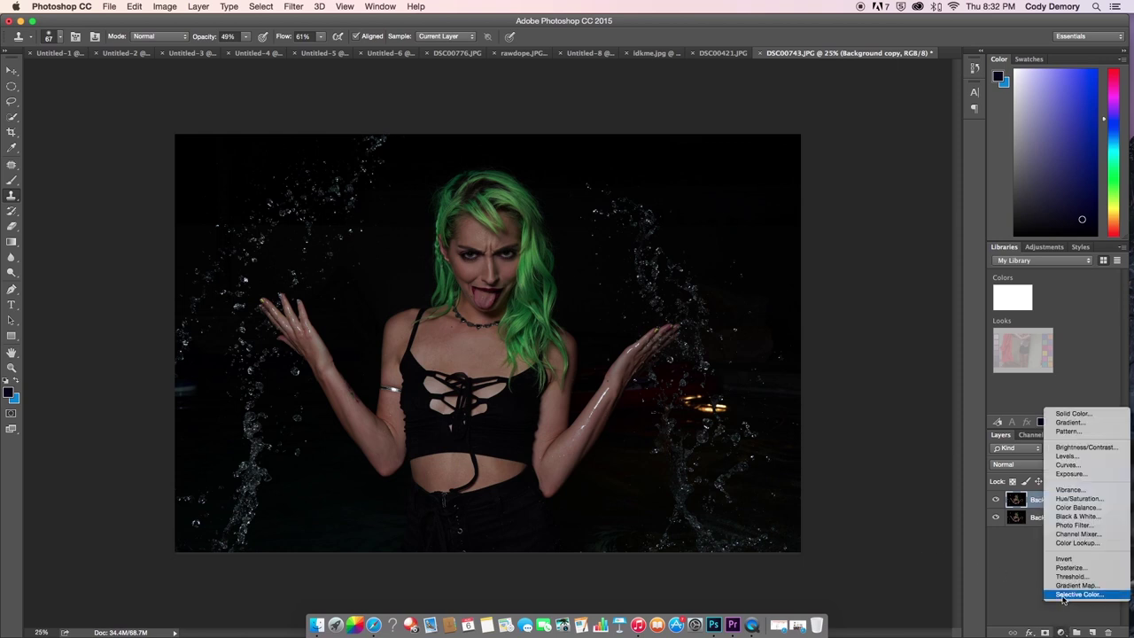
pyautogui.click(1064, 599)
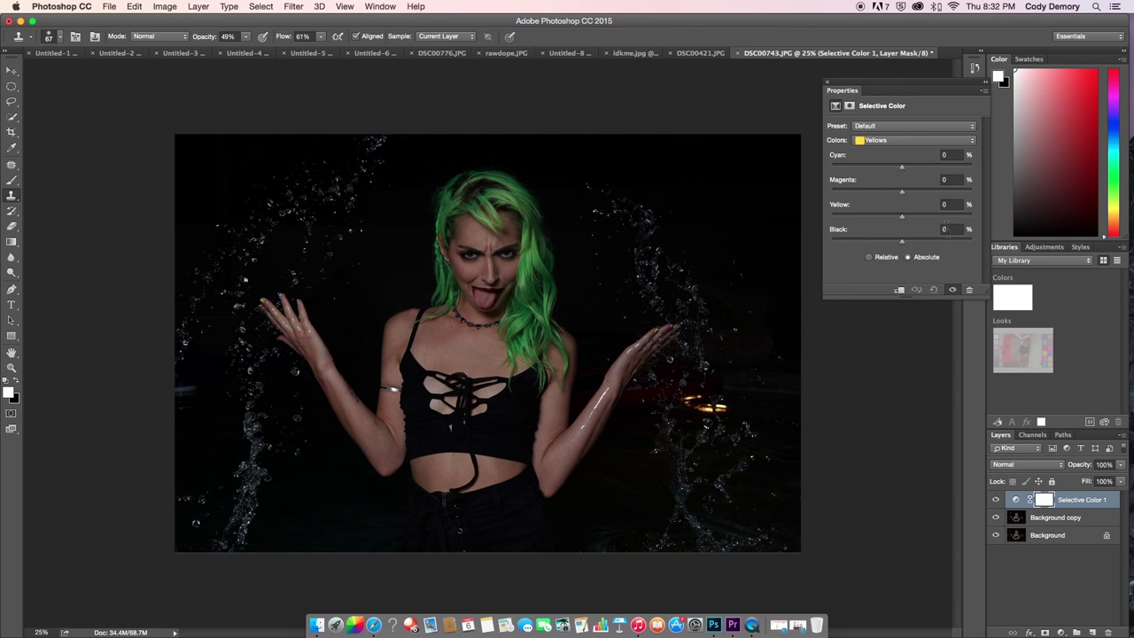
pyautogui.click(909, 143)
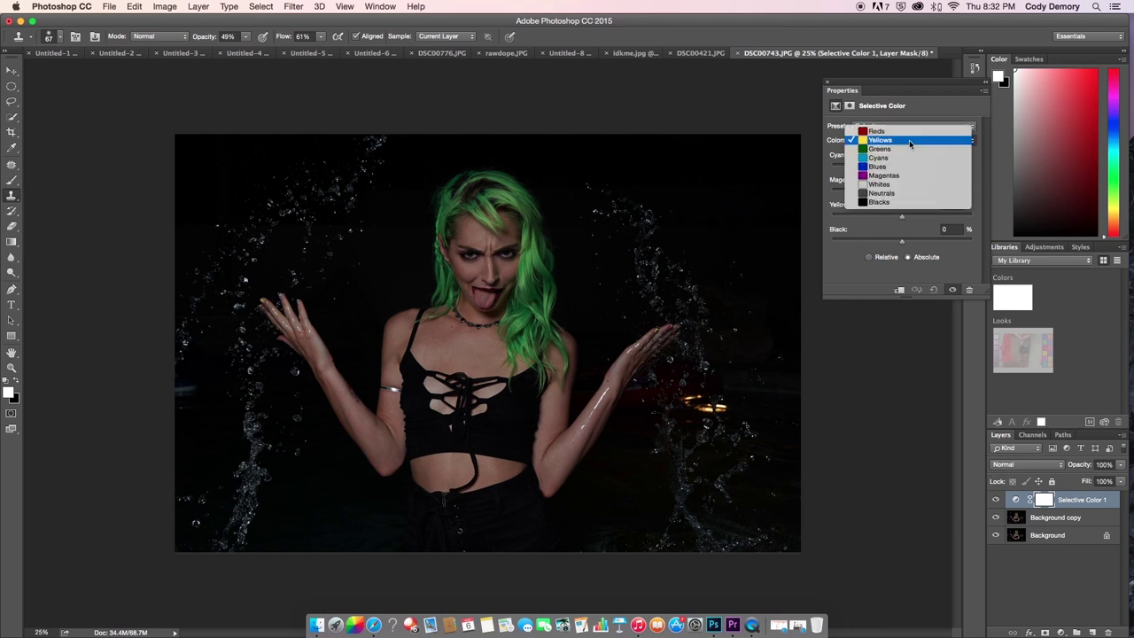
pyautogui.click(907, 202)
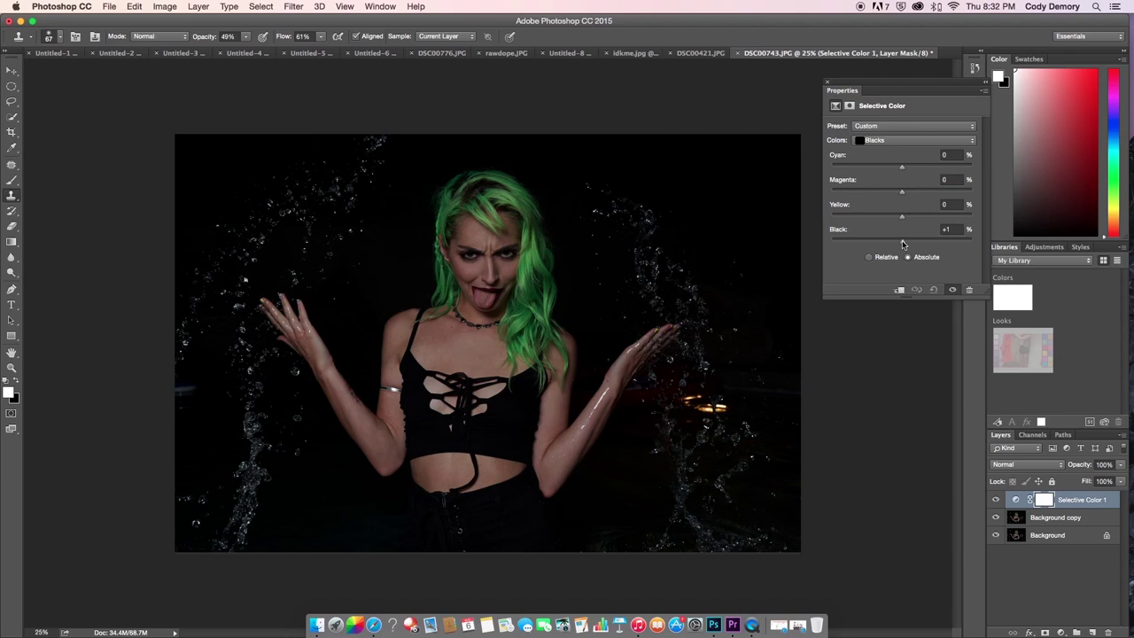
pyautogui.moveTo(904, 219); pyautogui.dragTo(901, 219)
pyautogui.moveTo(904, 169); pyautogui.dragTo(902, 169)
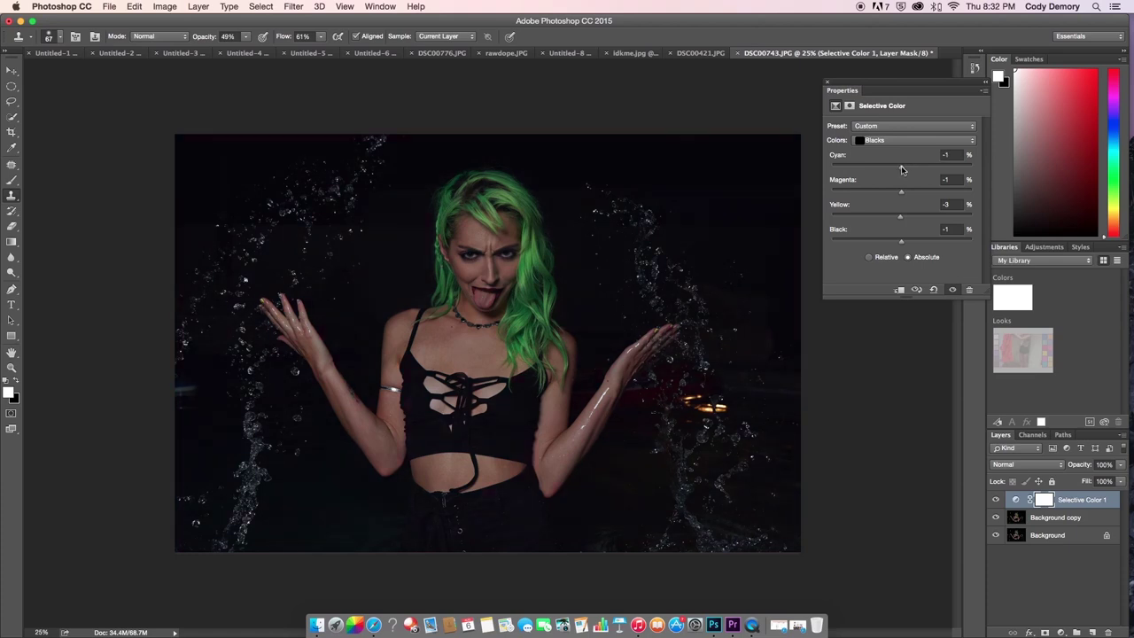
# - Lower the black amount in the Neutrals to -5
pyautogui.click(913, 140)
pyautogui.click(913, 132)
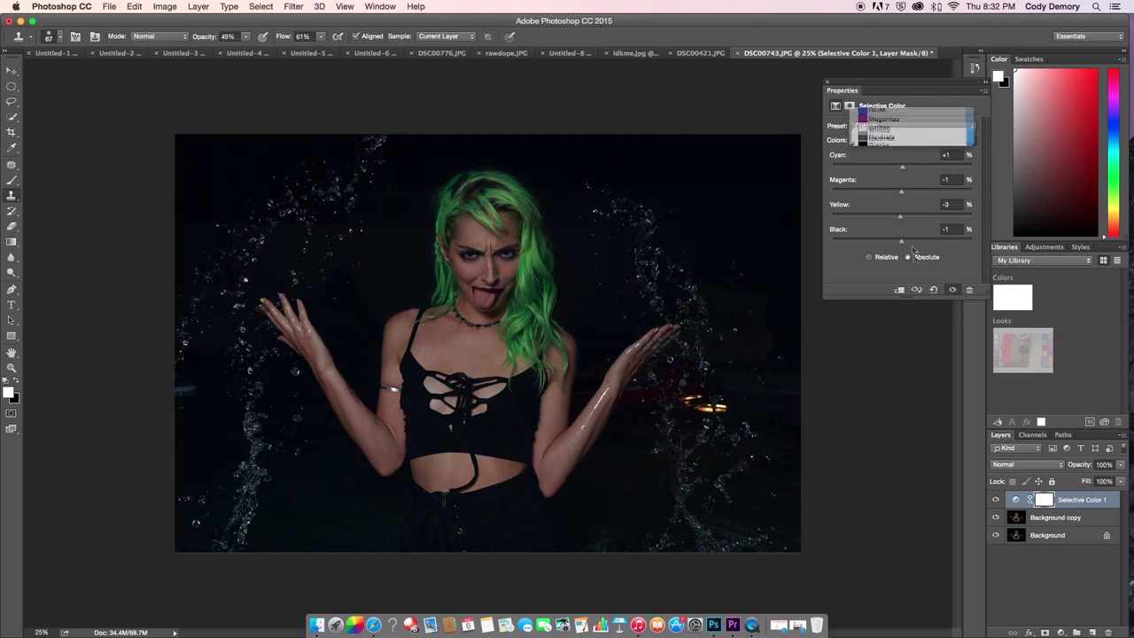
pyautogui.moveTo(904, 245); pyautogui.dragTo(900, 245)
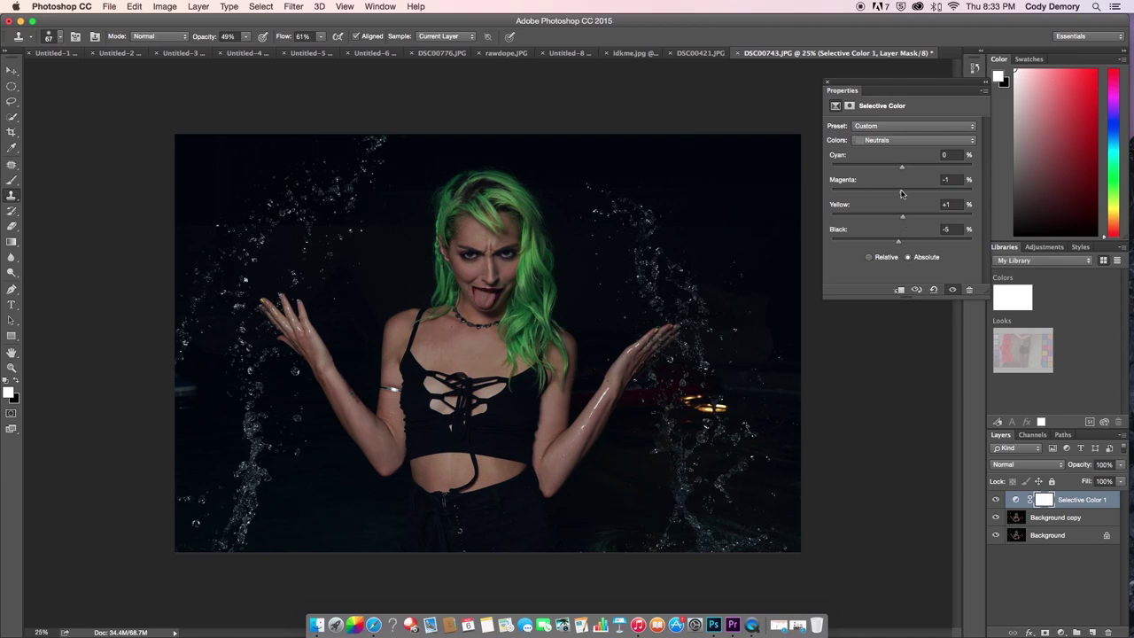
pyautogui.click(898, 143)
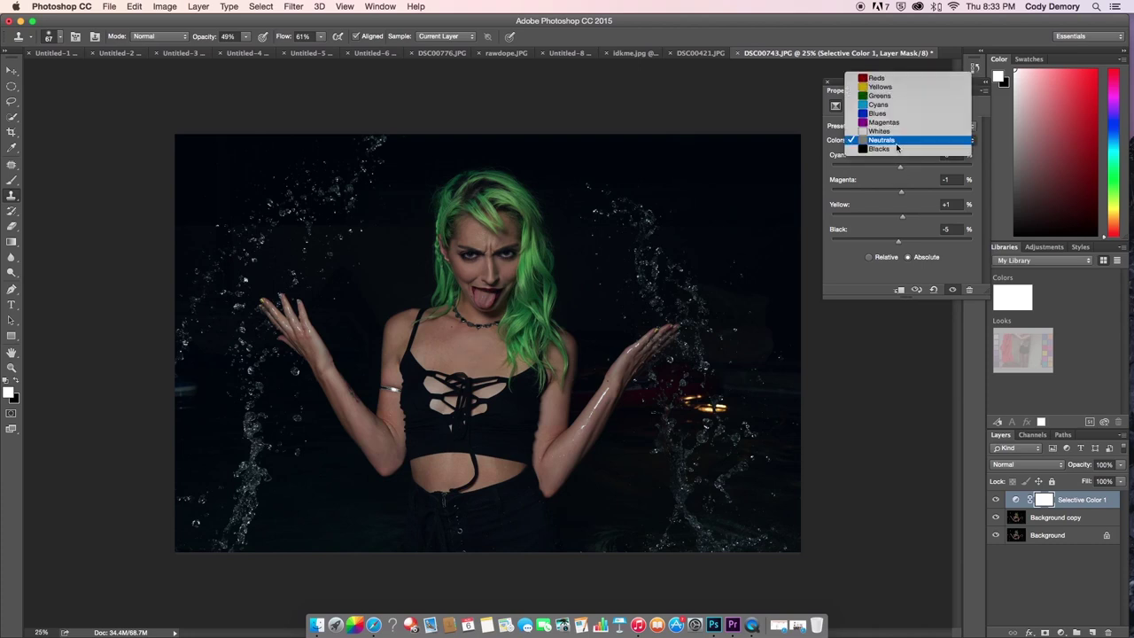
# - Adjust black, yellow and magenta in the Greens, then reduce black in the Yellows
pyautogui.click(880, 95)
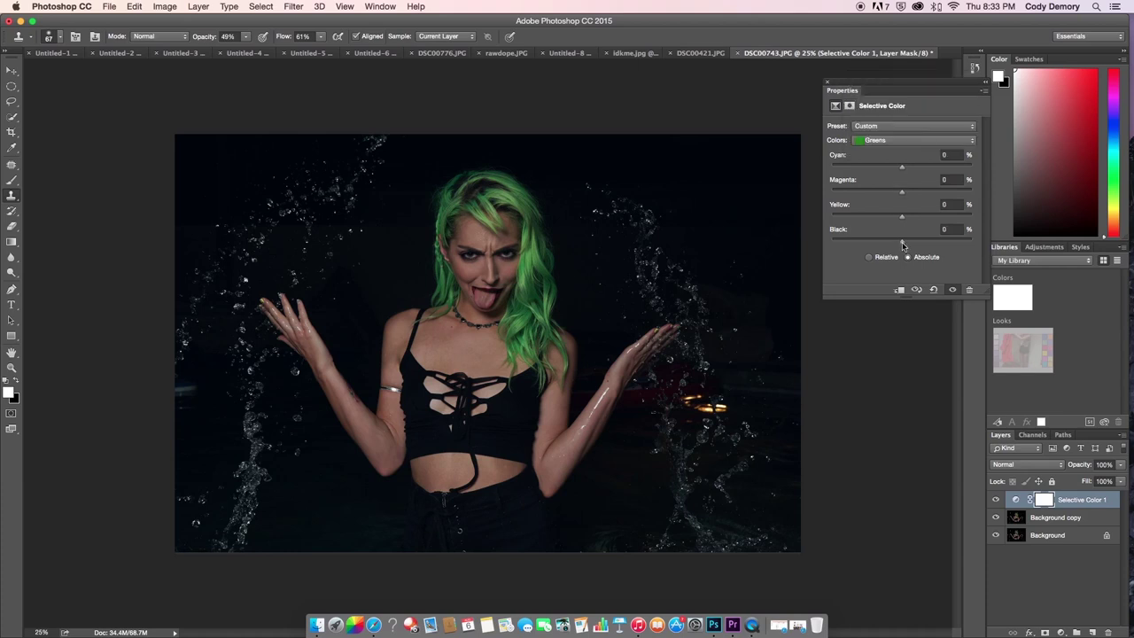
pyautogui.moveTo(902, 242); pyautogui.dragTo(870, 245)
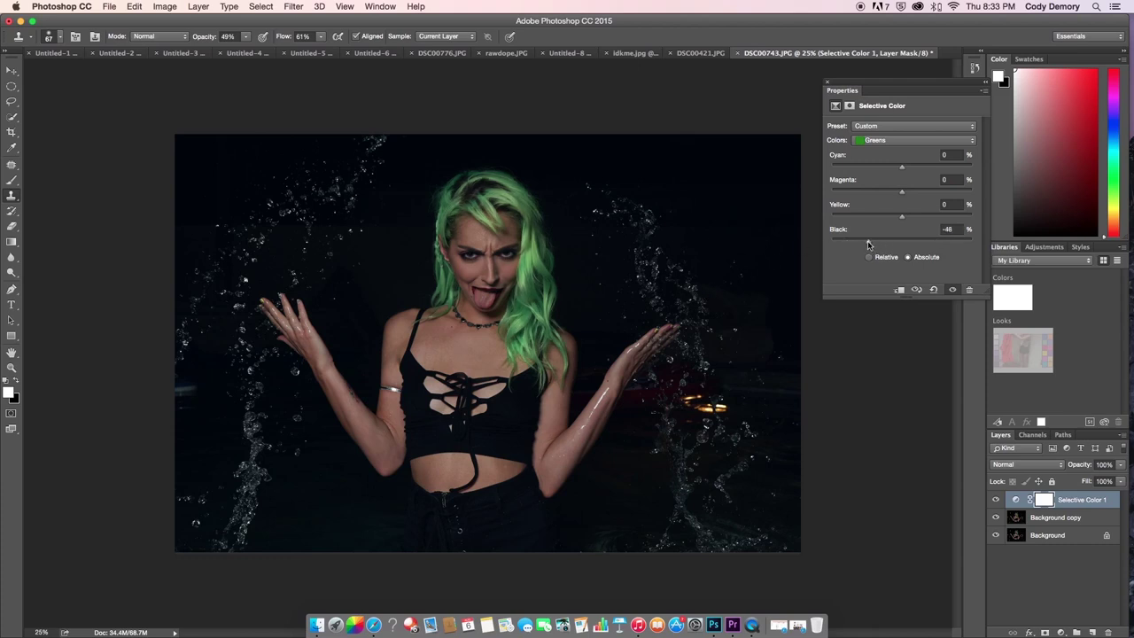
pyautogui.moveTo(903, 218); pyautogui.dragTo(946, 227)
pyautogui.moveTo(902, 193); pyautogui.dragTo(866, 180)
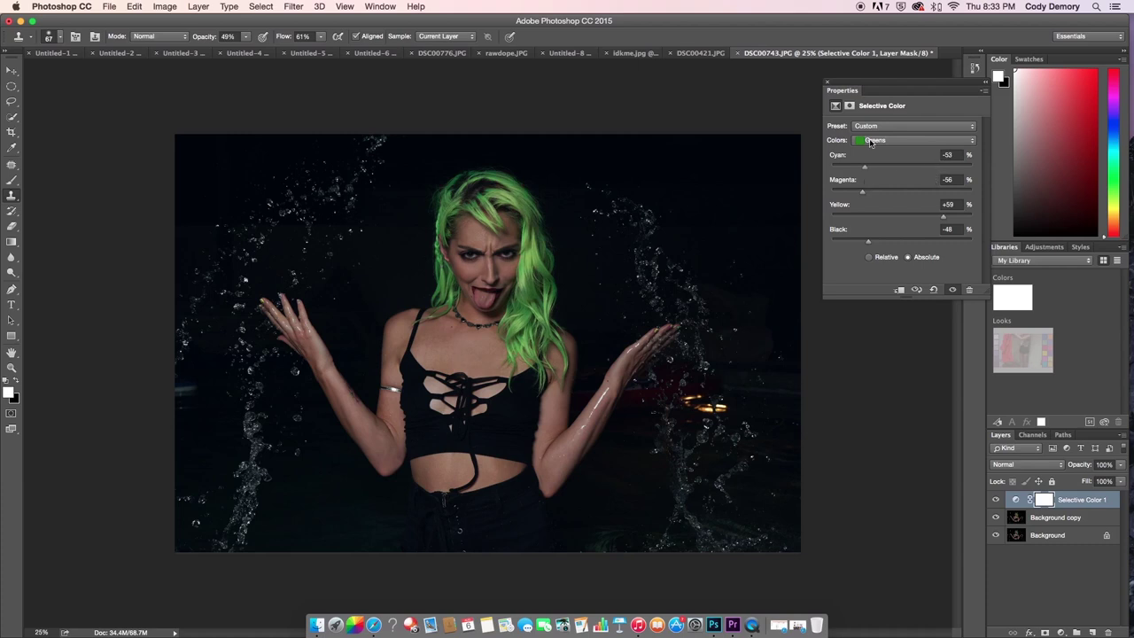
pyautogui.click(873, 141)
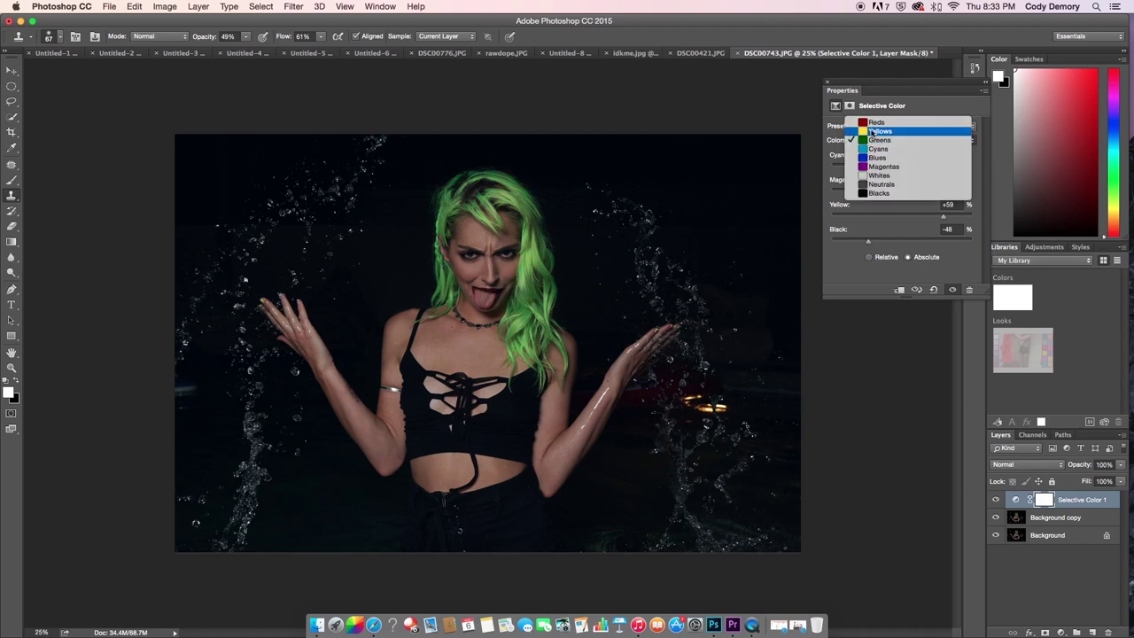
pyautogui.click(873, 131)
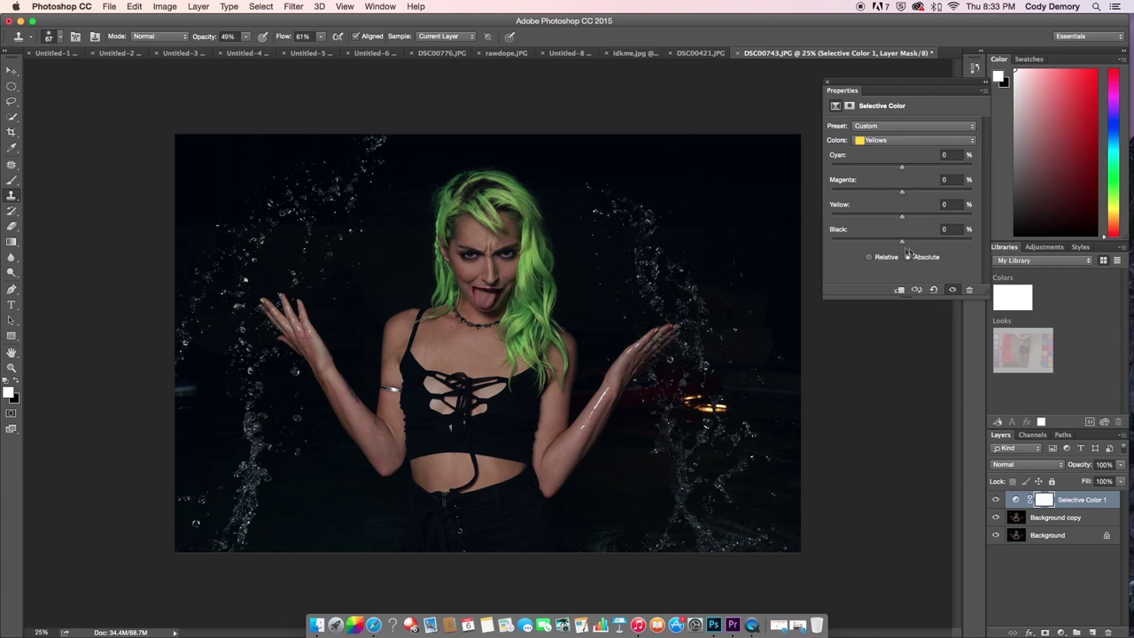
pyautogui.moveTo(906, 241); pyautogui.dragTo(894, 195)
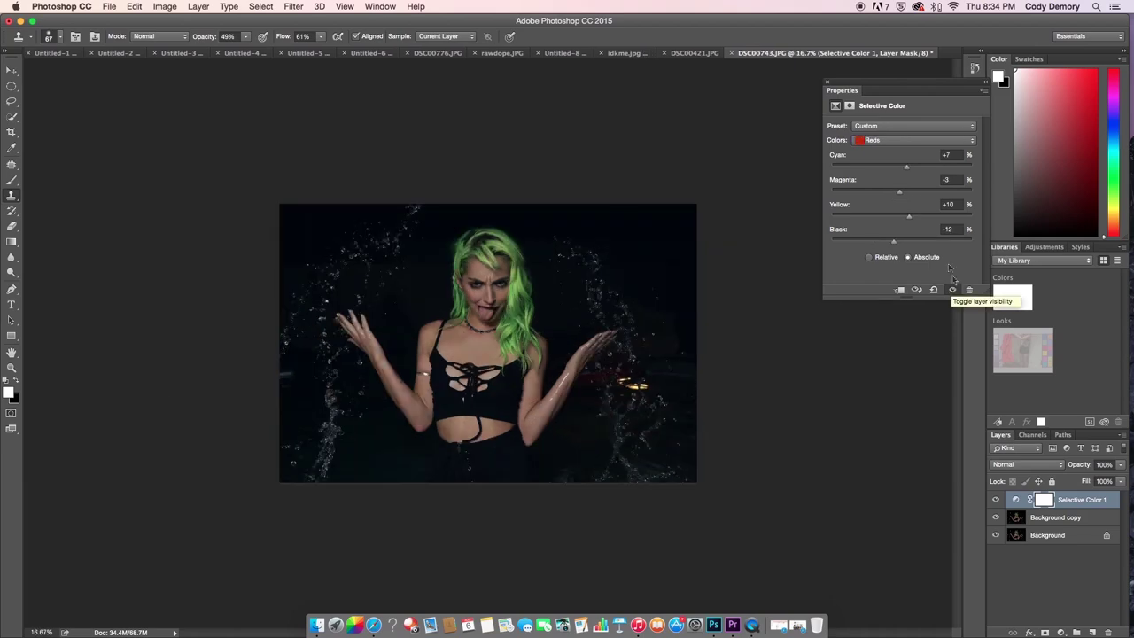
# - Close the Selective Color properties and add a Levels adjustment layer
pyautogui.click(827, 81)
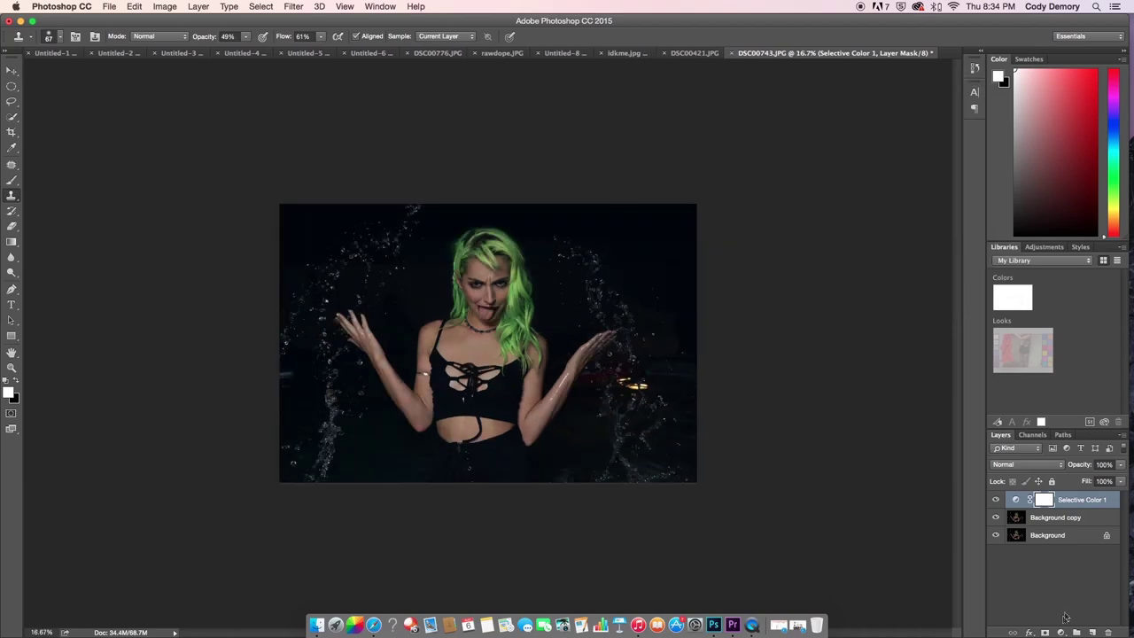
pyautogui.click(1060, 633)
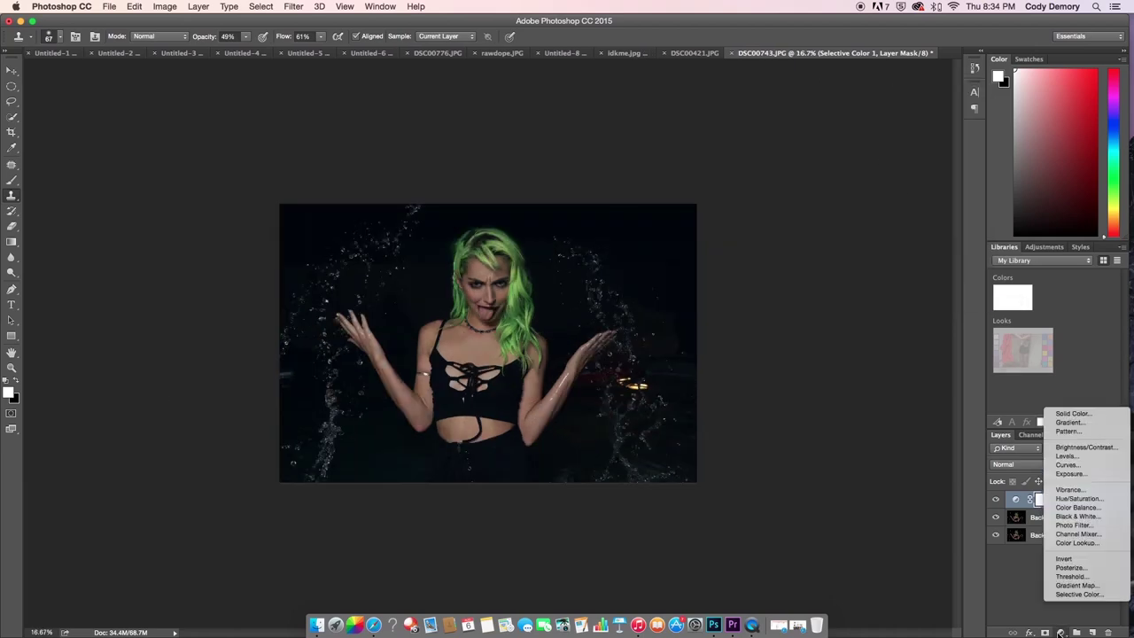
pyautogui.click(1084, 458)
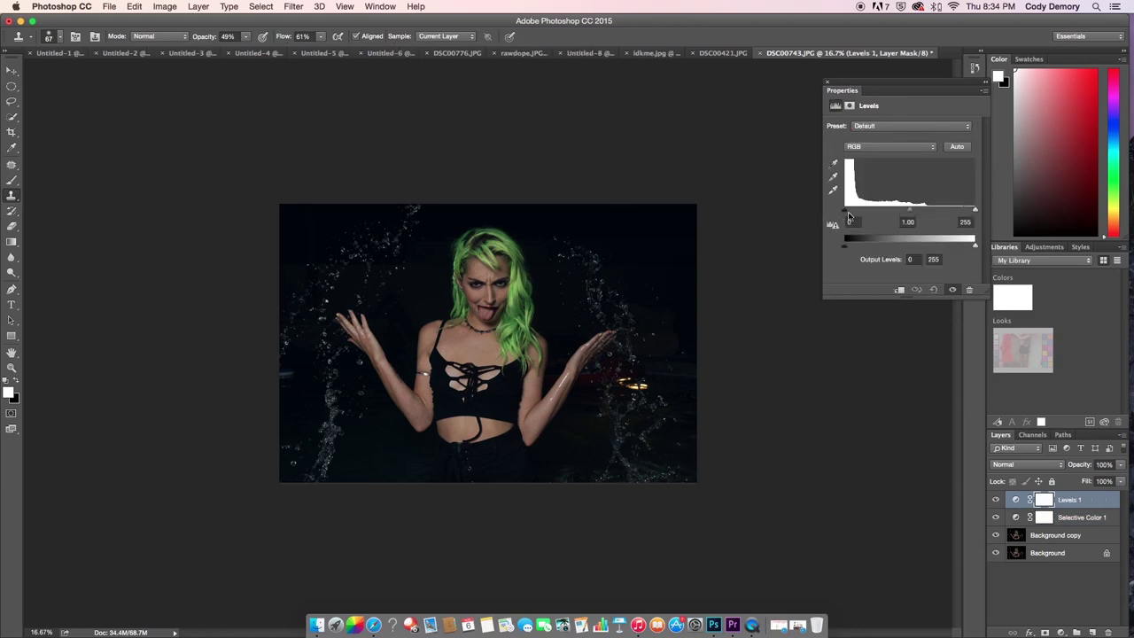
# - Nudge the Levels black point so the input levels read 3, 1.07, 255
pyautogui.moveTo(847, 214); pyautogui.dragTo(905, 214)
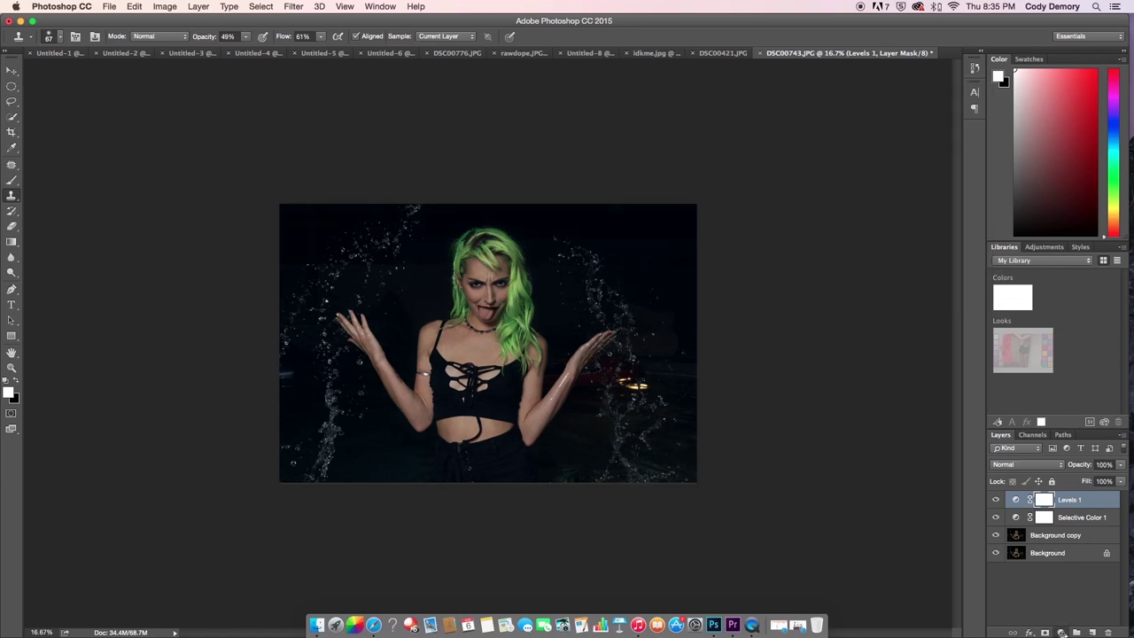
pyautogui.click(1062, 632)
# - Add an Exposure layer set to Exposure +0.34, Offset 0.0000, Gamma 1.00
pyautogui.click(1068, 483)
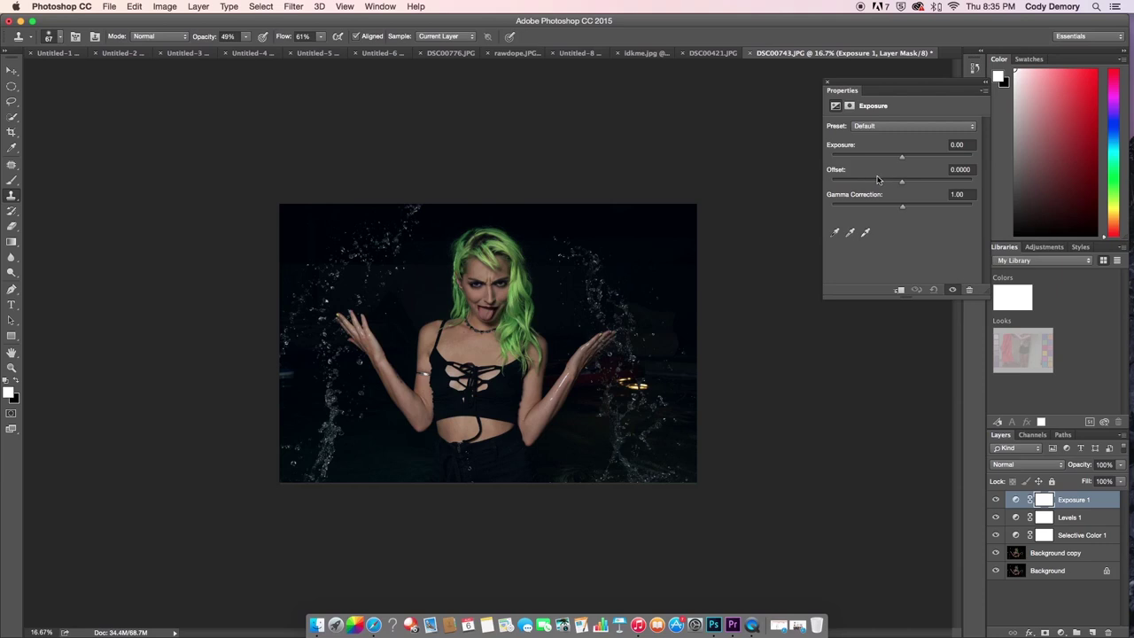
pyautogui.click(852, 233)
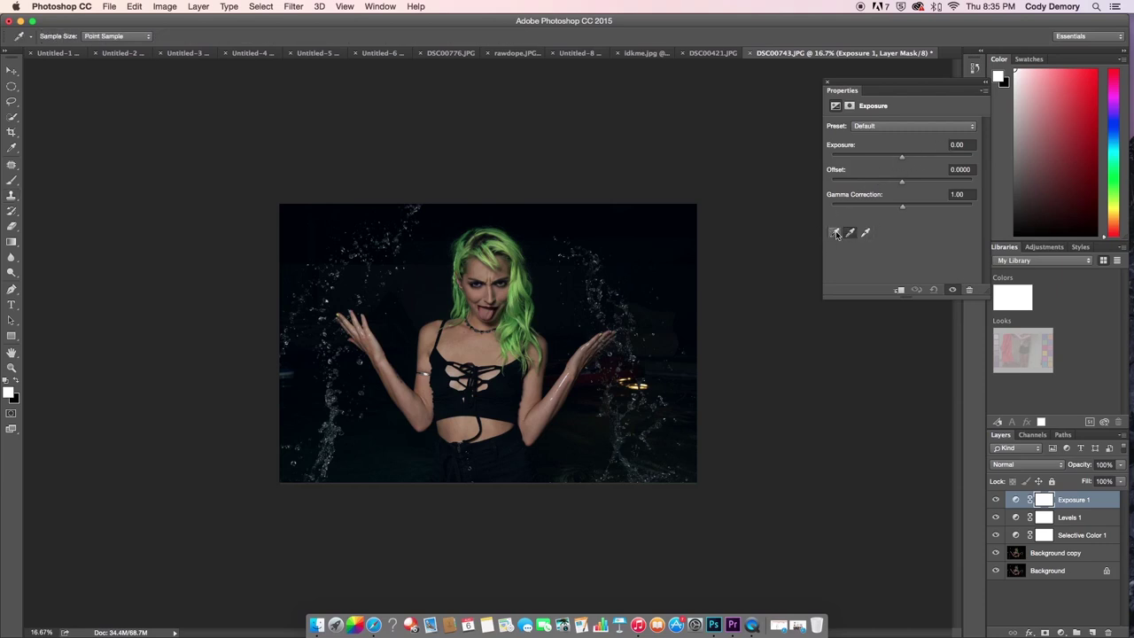
pyautogui.moveTo(902, 157); pyautogui.dragTo(905, 158)
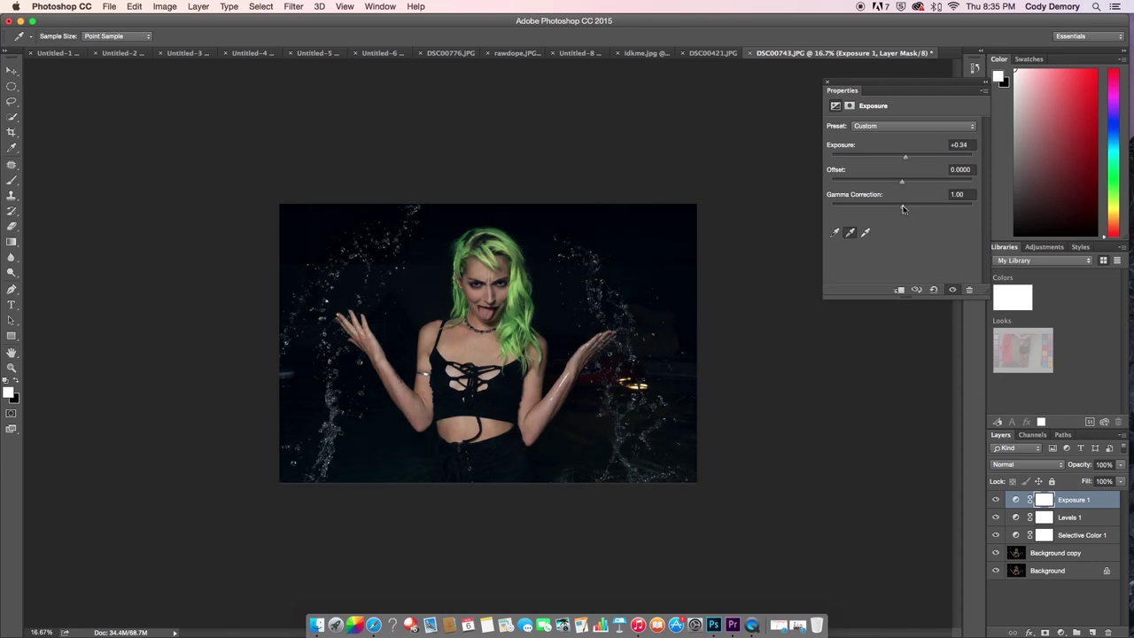
pyautogui.moveTo(904, 210); pyautogui.dragTo(899, 210)
pyautogui.click(835, 233)
pyautogui.moveTo(904, 157); pyautogui.dragTo(905, 157)
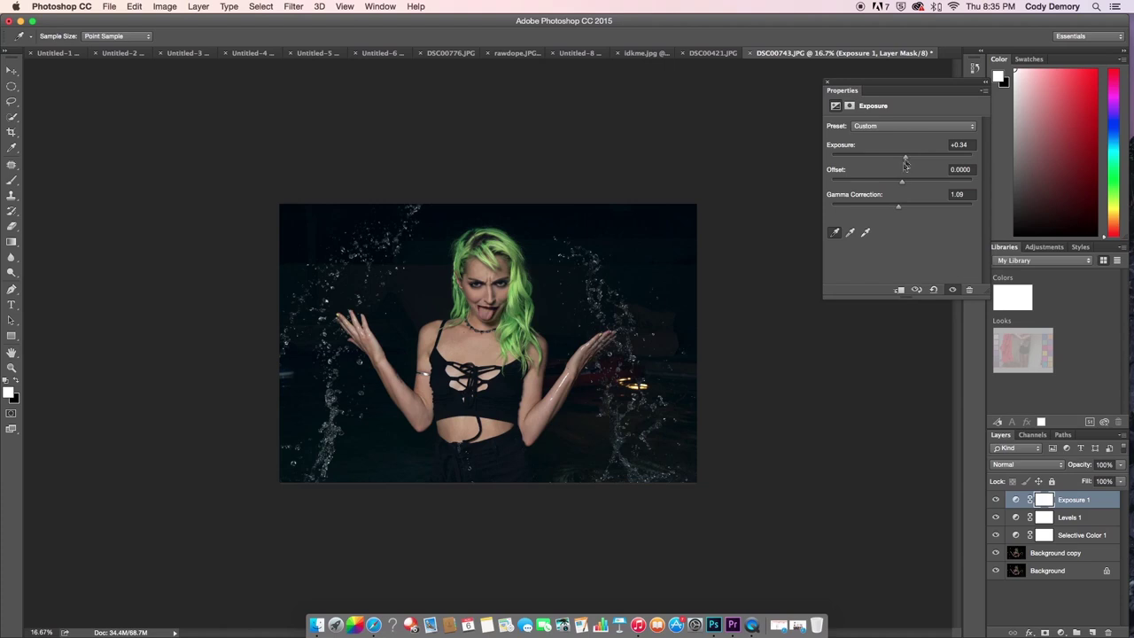
pyautogui.moveTo(898, 208); pyautogui.dragTo(904, 211)
pyautogui.moveTo(902, 182); pyautogui.dragTo(903, 185)
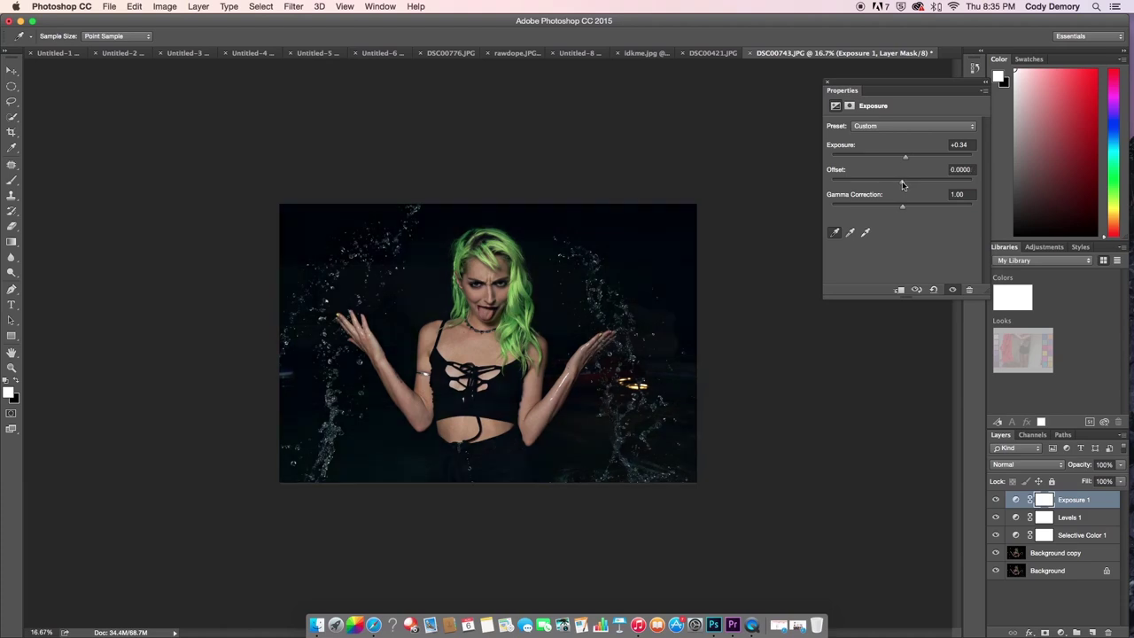
pyautogui.click(1061, 633)
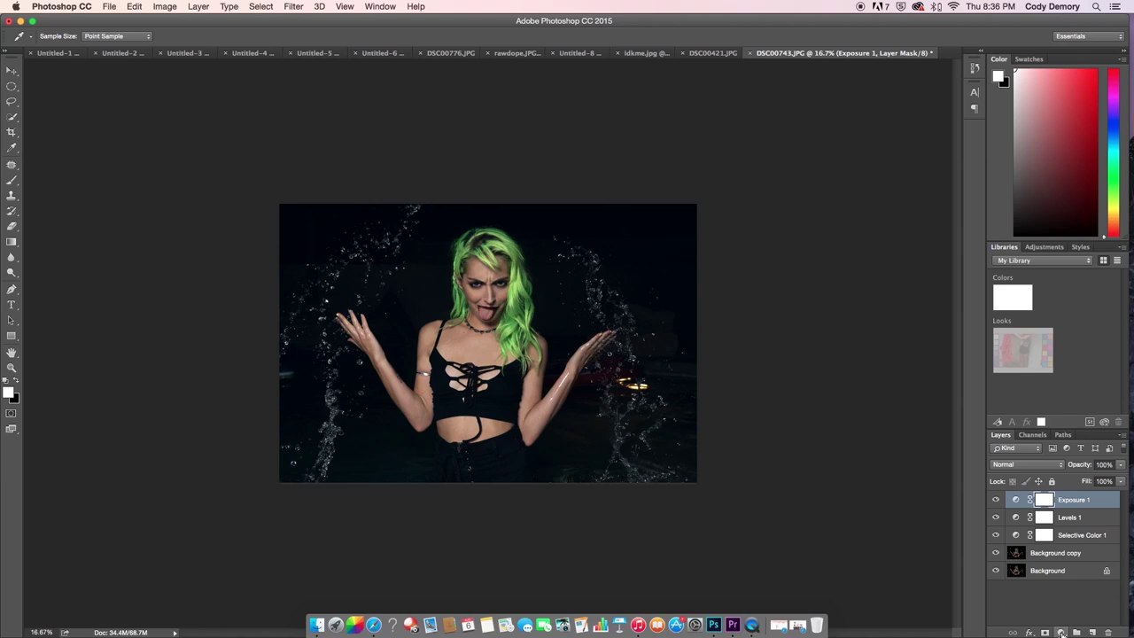
# - Add a Solid Color fill layer in a very dark navy
pyautogui.click(1061, 632)
pyautogui.click(1091, 414)
pyautogui.click(942, 265)
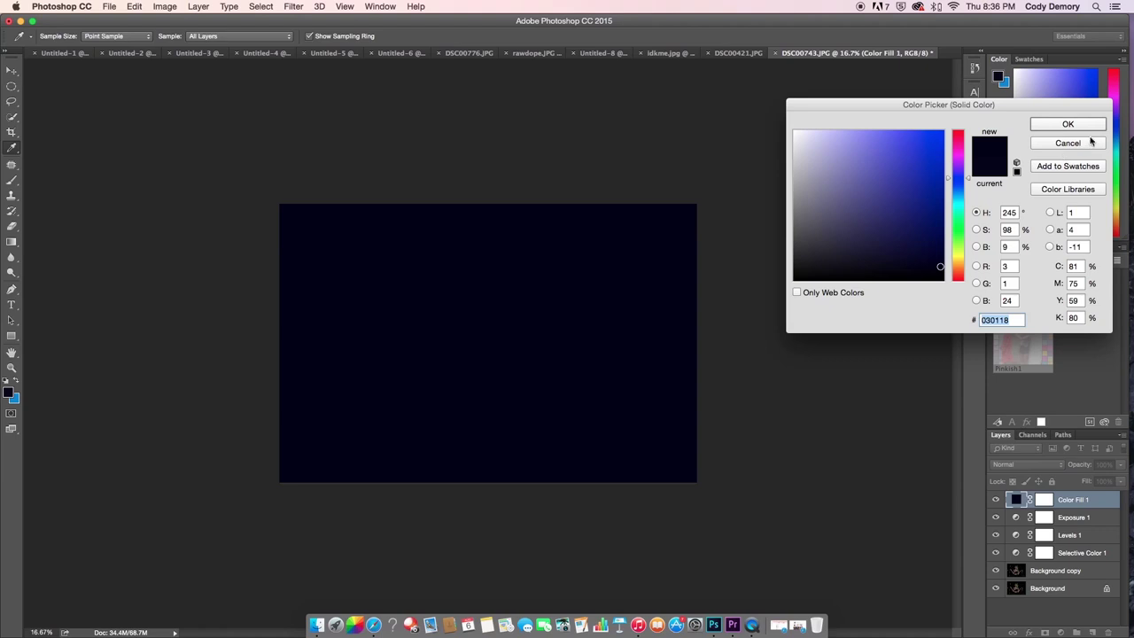
pyautogui.click(1087, 126)
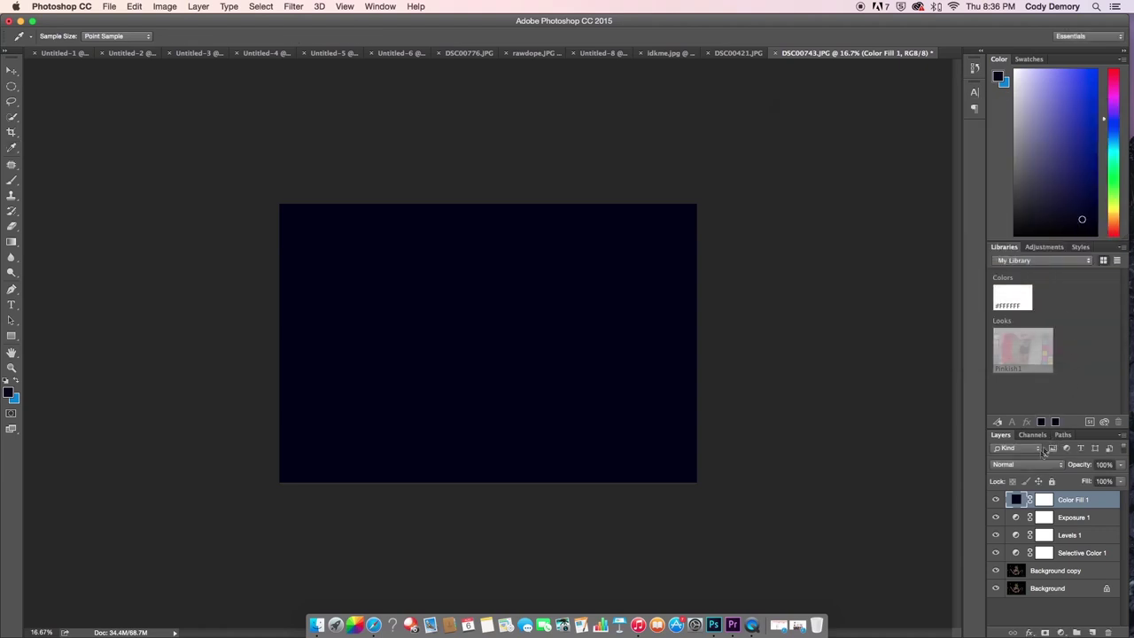
# - Blend the Color Fill 1 layer in Difference mode at about 17% opacity
pyautogui.click(1029, 464)
pyautogui.moveTo(1028, 606)
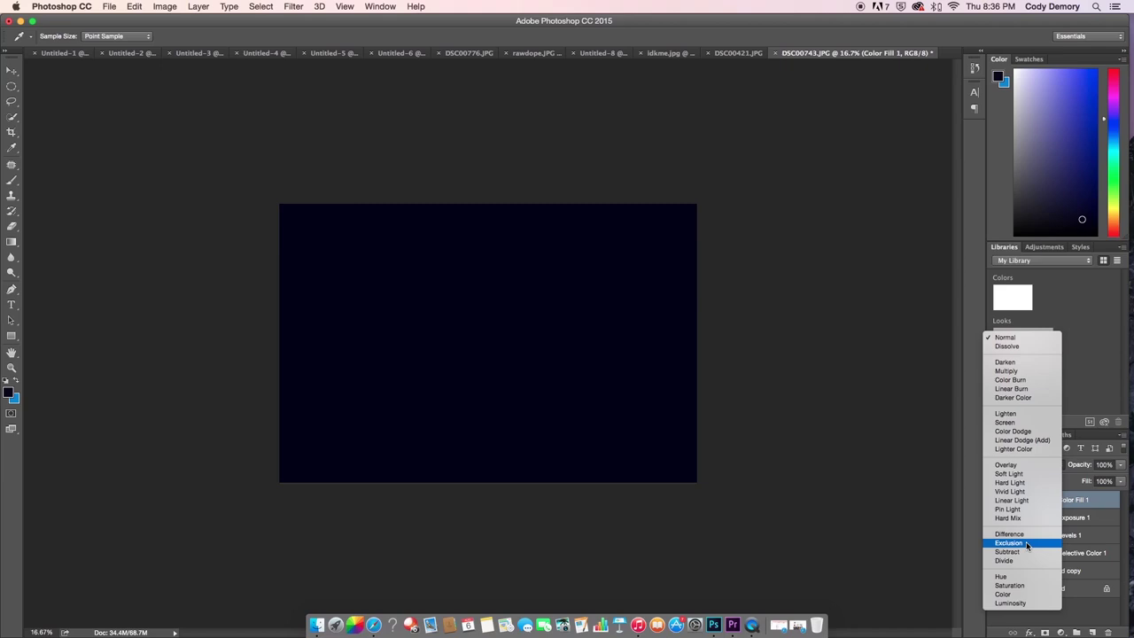
pyautogui.click(1009, 543)
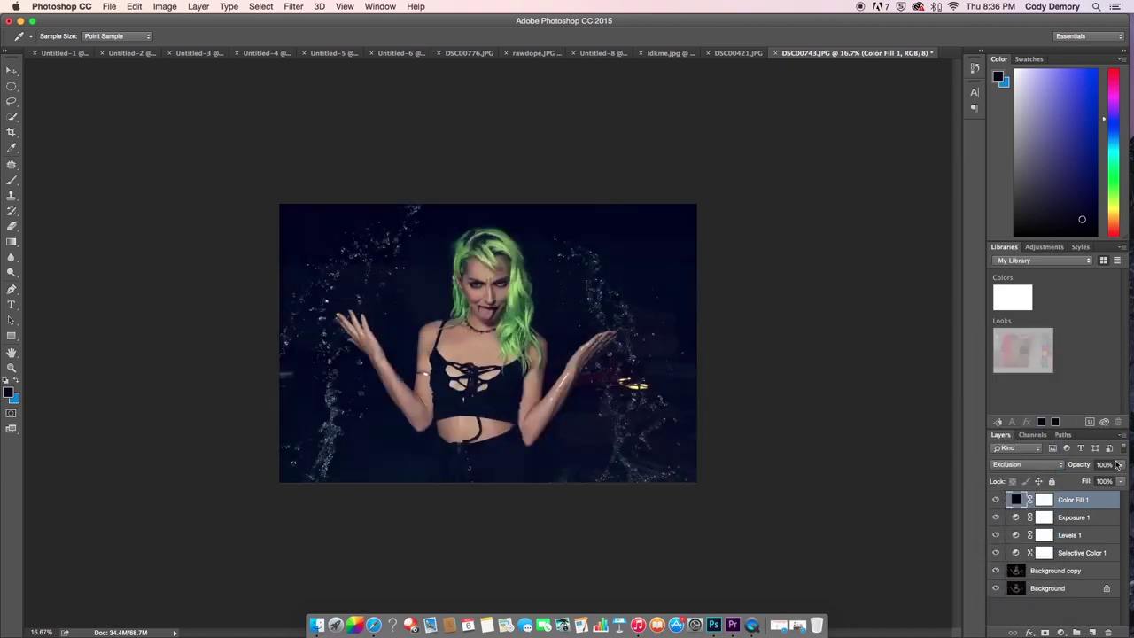
pyautogui.click(1119, 467)
pyautogui.moveTo(1123, 478)
pyautogui.mouseDown()
pyautogui.moveTo(1052, 486)
pyautogui.moveTo(1131, 484)
pyautogui.mouseUp()
pyautogui.click(996, 467)
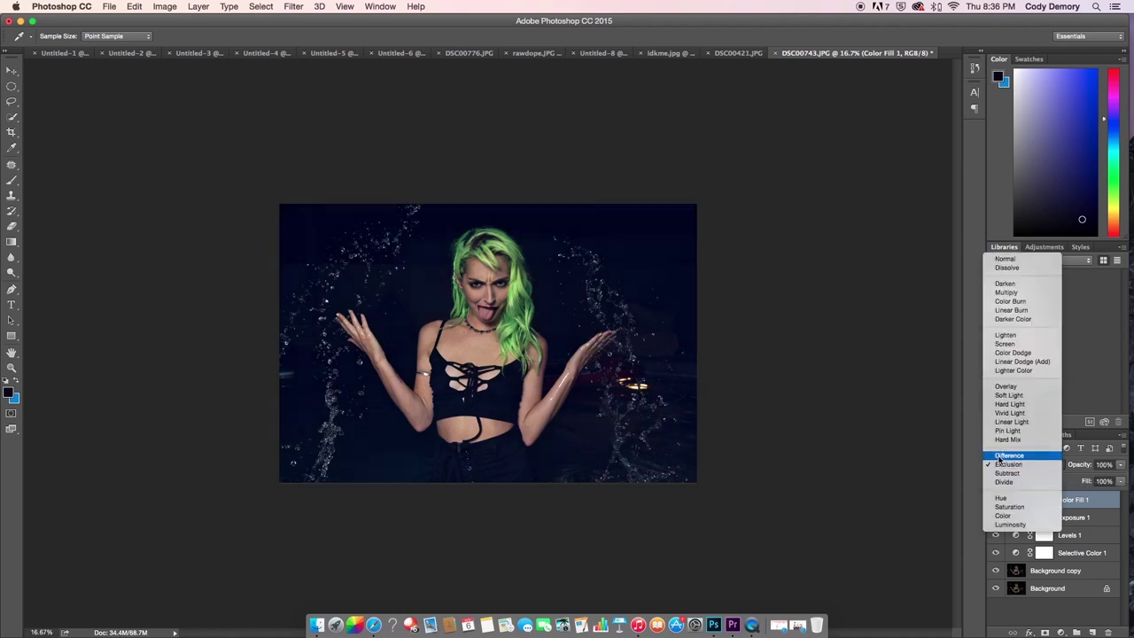
pyautogui.click(1002, 455)
pyautogui.click(1121, 468)
pyautogui.moveTo(1123, 483); pyautogui.dragTo(1059, 483)
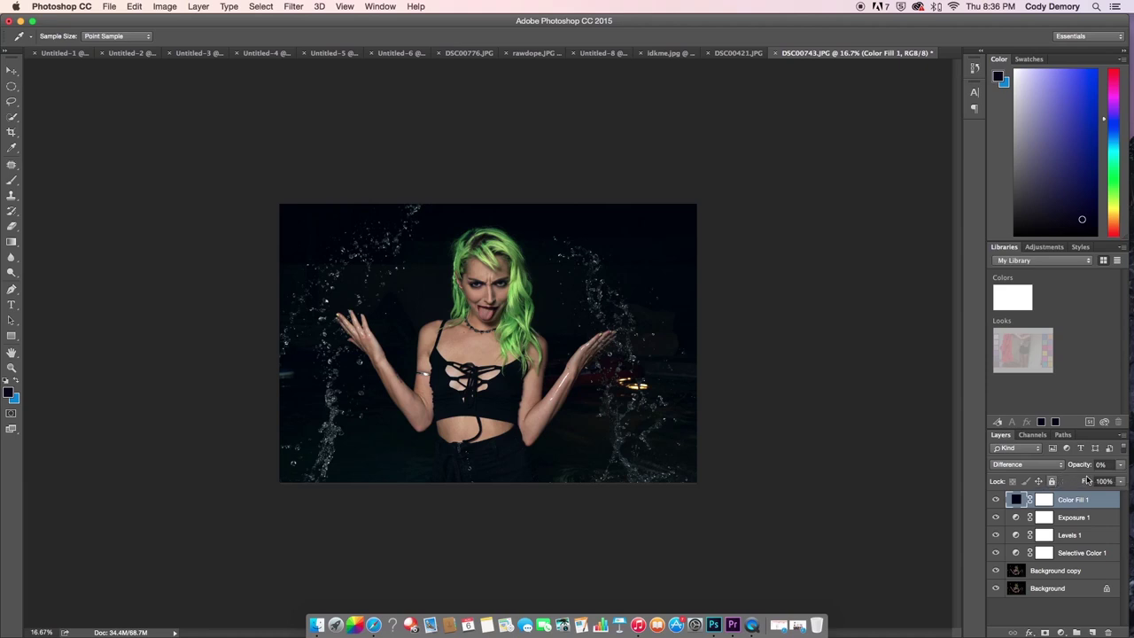
pyautogui.click(1121, 465)
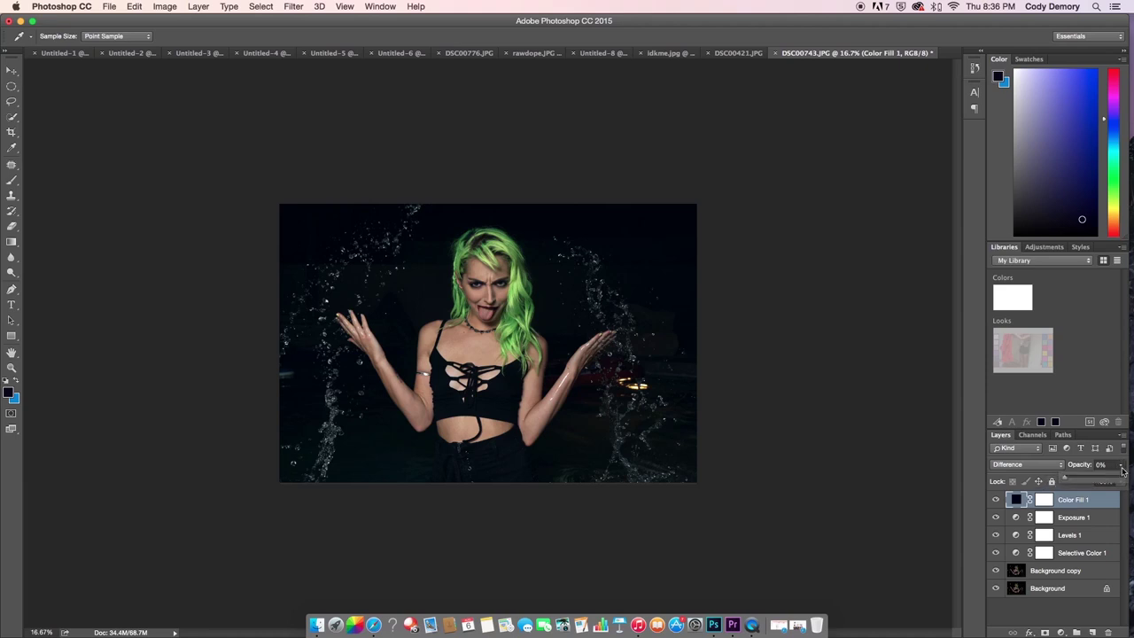
pyautogui.moveTo(1064, 482); pyautogui.dragTo(1079, 481)
pyautogui.moveTo(1082, 481); pyautogui.dragTo(1076, 481)
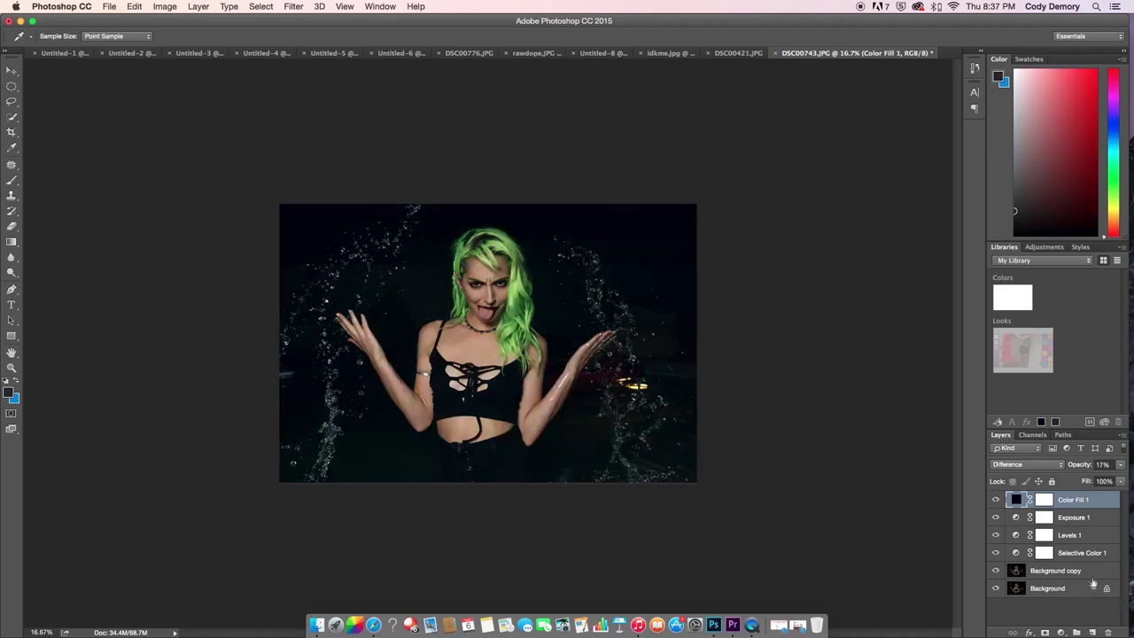
# - Add a Curves layer and raise a point near the graph's bottom-left to lift shadows
pyautogui.click(1062, 633)
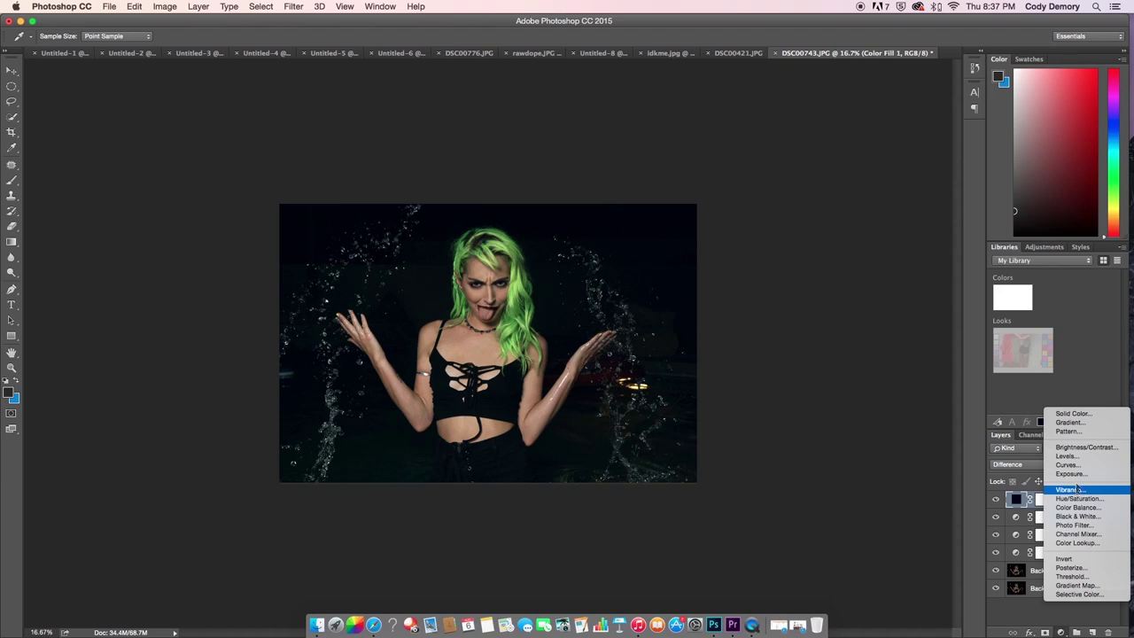
pyautogui.click(1069, 466)
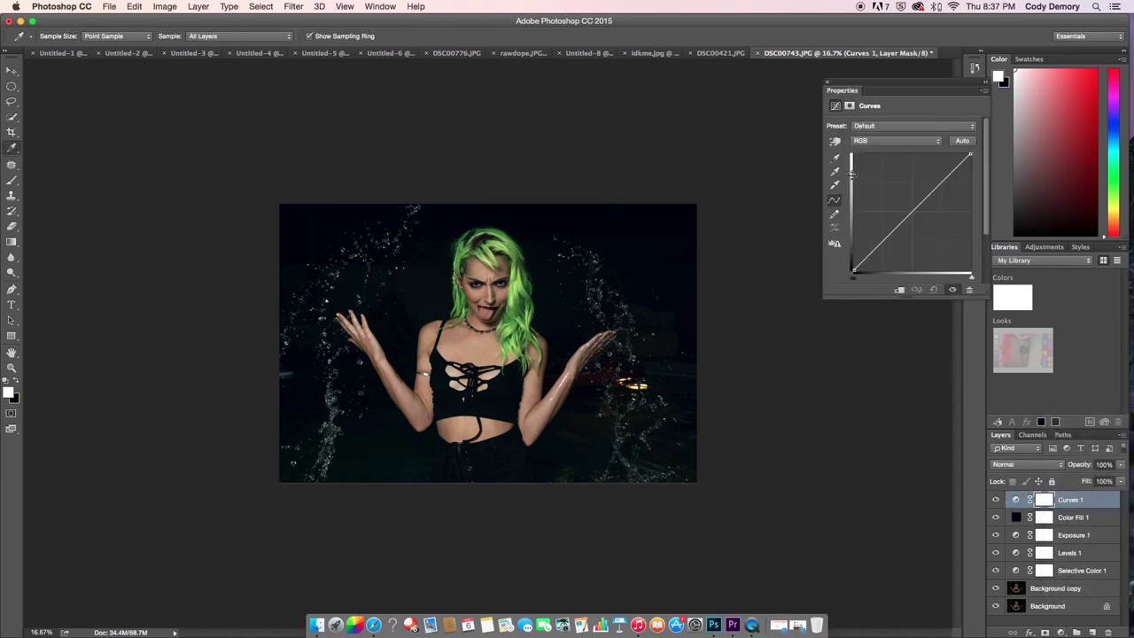
pyautogui.moveTo(873, 254); pyautogui.dragTo(873, 253)
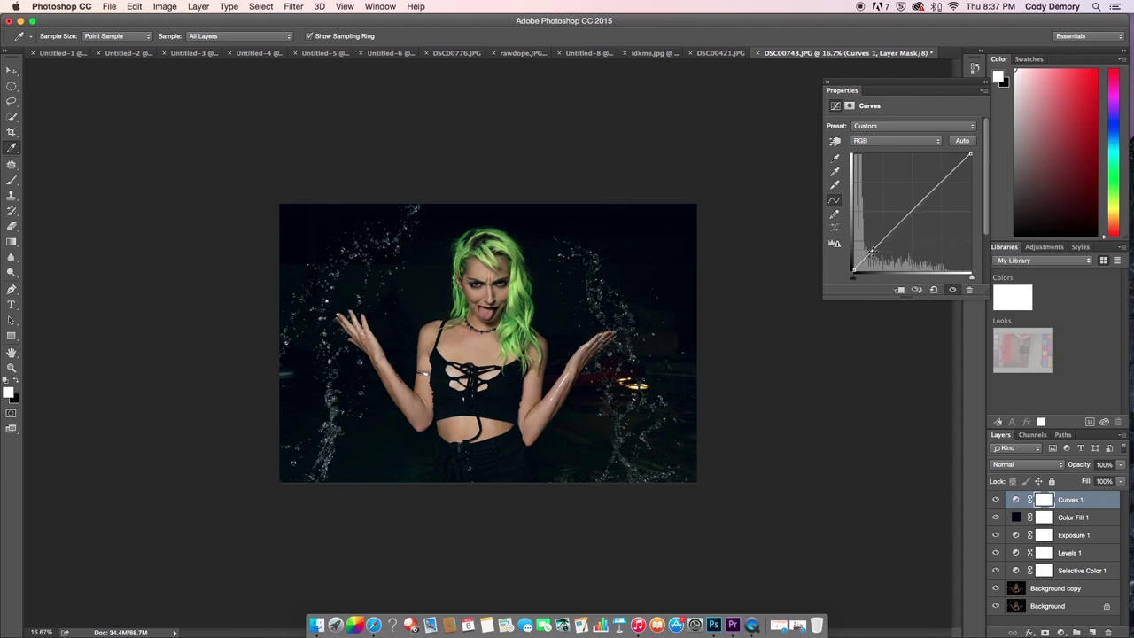
pyautogui.press('super+equal')
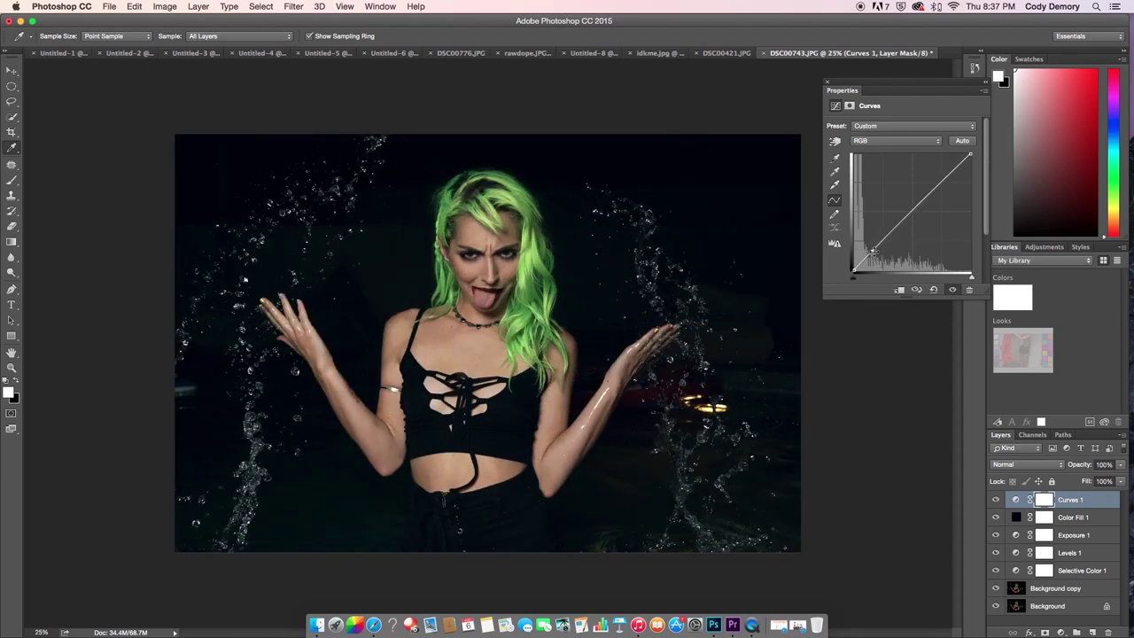
pyautogui.moveTo(873, 253); pyautogui.dragTo(873, 251)
pyautogui.press('super+minus')
pyautogui.press('super+minus')
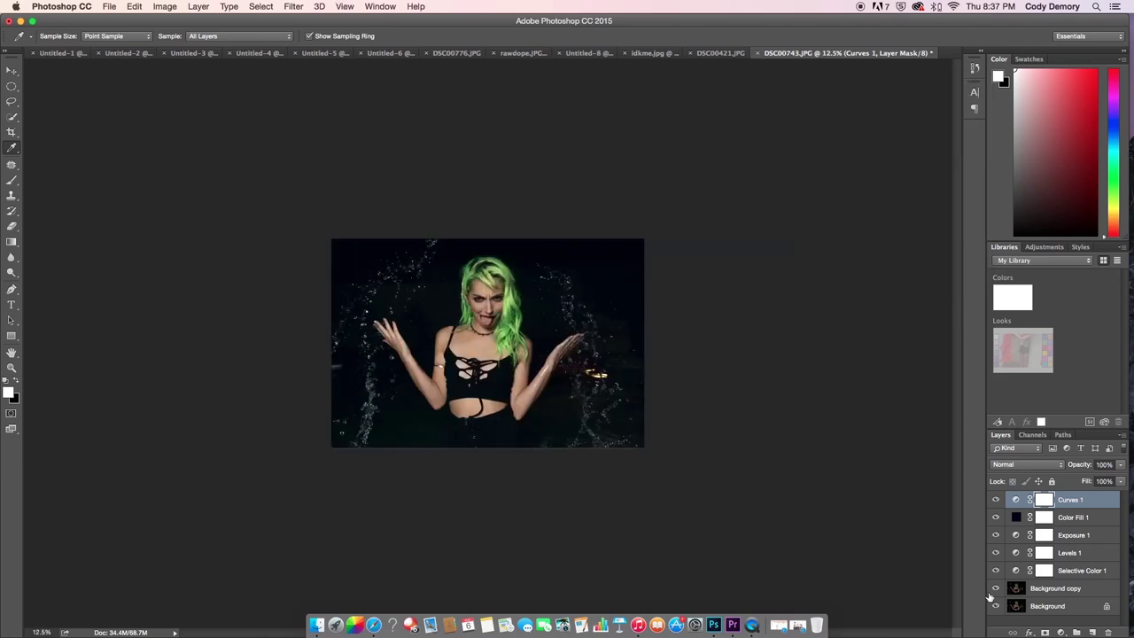
pyautogui.click(1061, 632)
# - Add a Selective Color adjustment layer and lower Black in the Neutrals to -7
pyautogui.click(1048, 594)
pyautogui.press('super+plus')
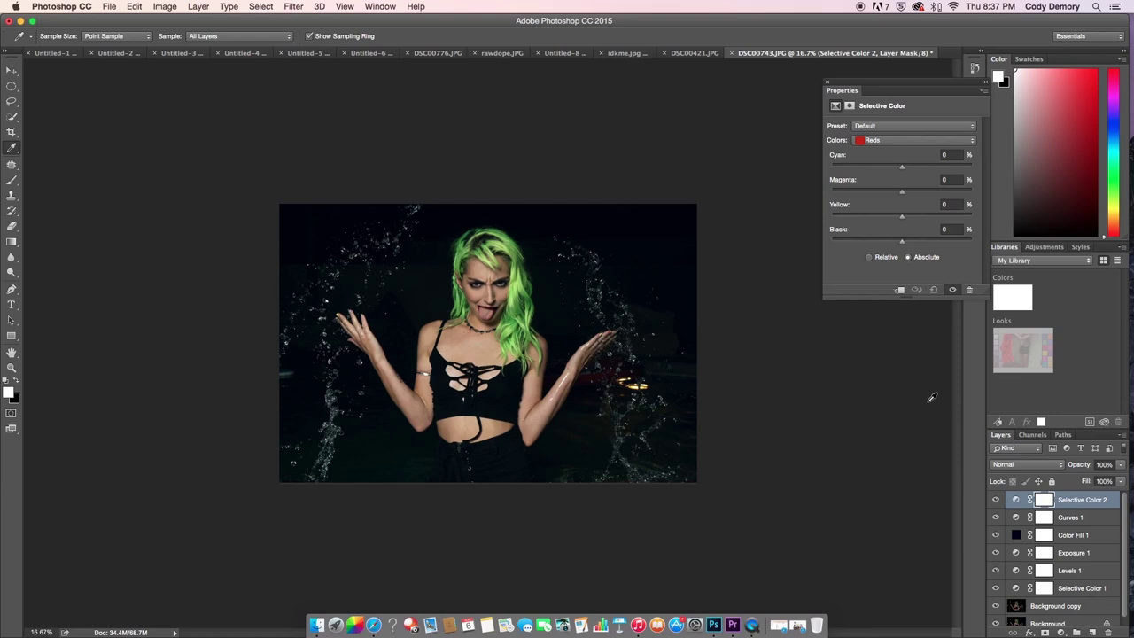
pyautogui.click(882, 141)
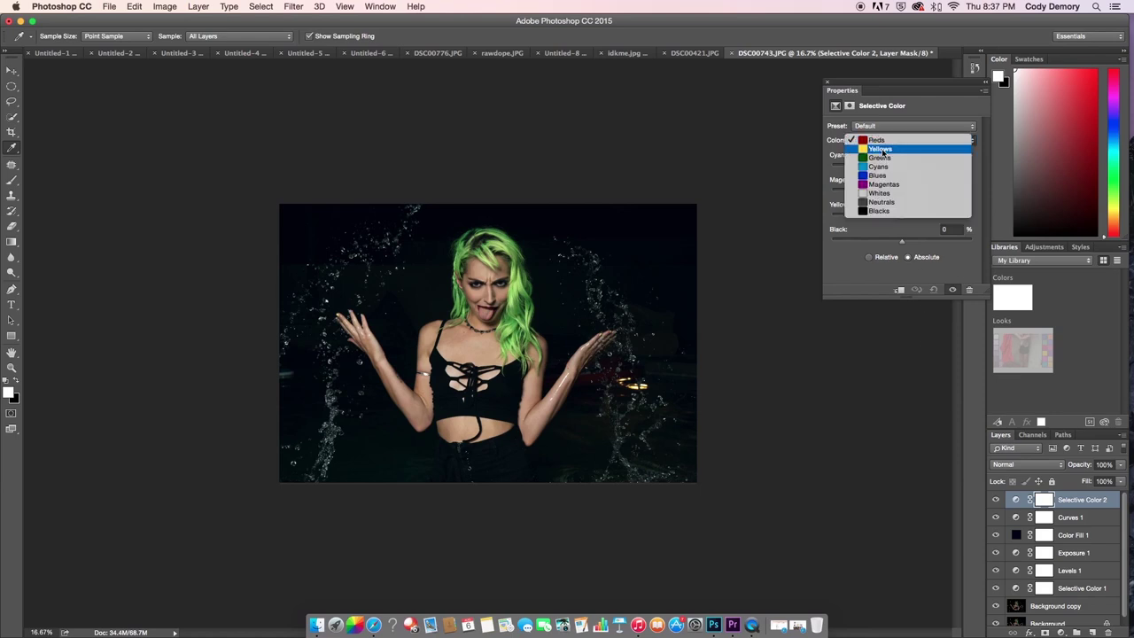
pyautogui.click(882, 203)
pyautogui.moveTo(903, 245); pyautogui.dragTo(897, 244)
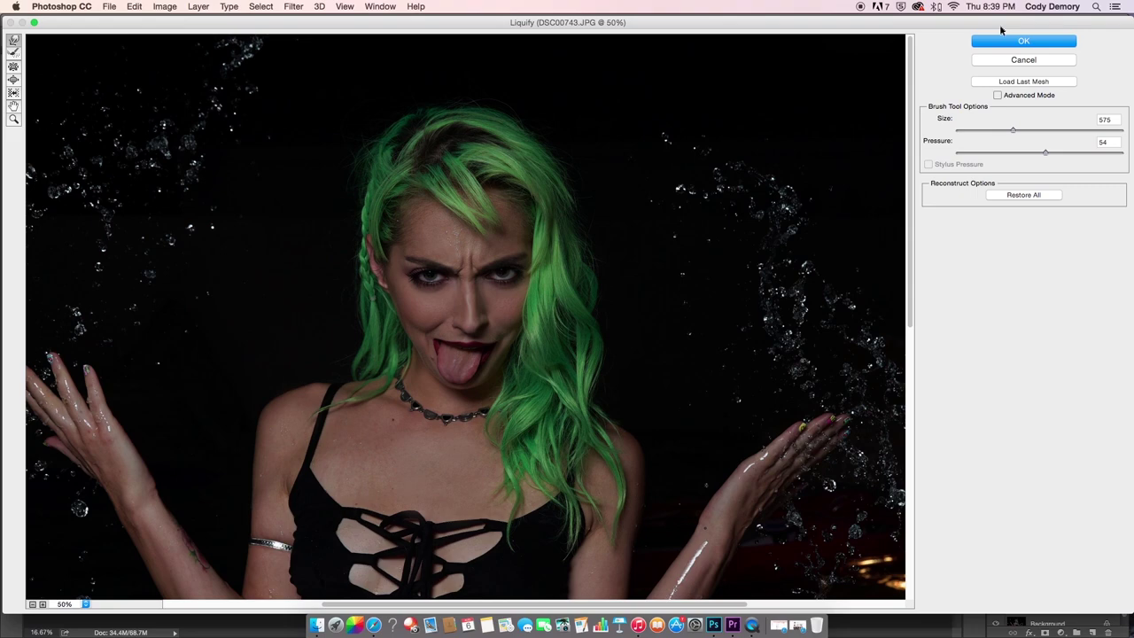
# - Apply the Liquify reshaping and move the Photoshop window aside on the desktop
pyautogui.click(1045, 42)
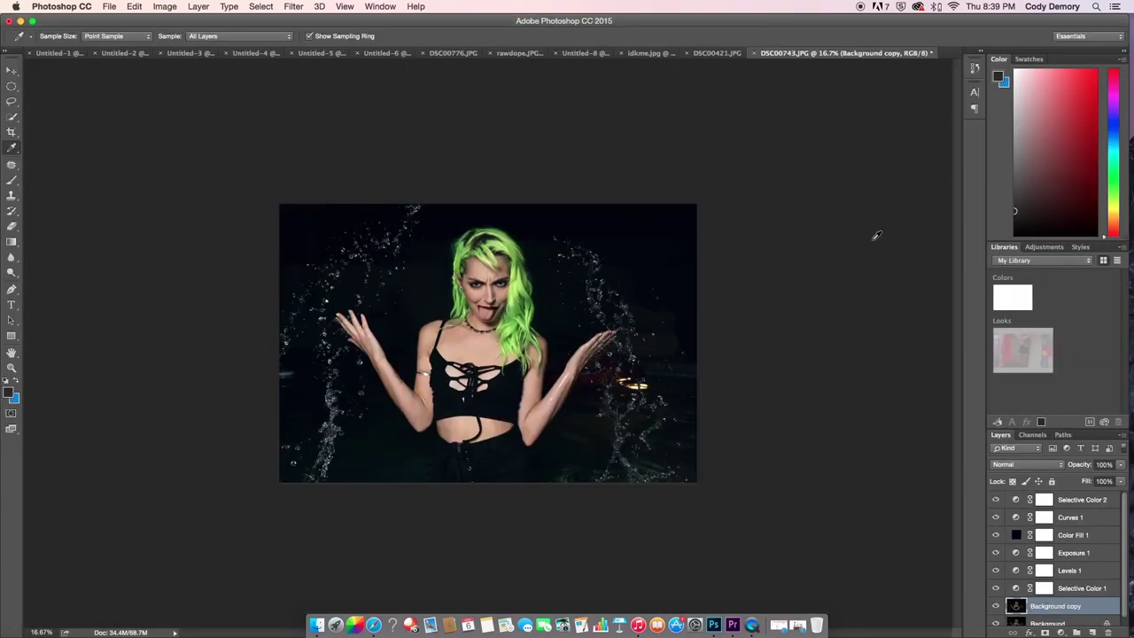
pyautogui.moveTo(809, 22); pyautogui.dragTo(568, 33)
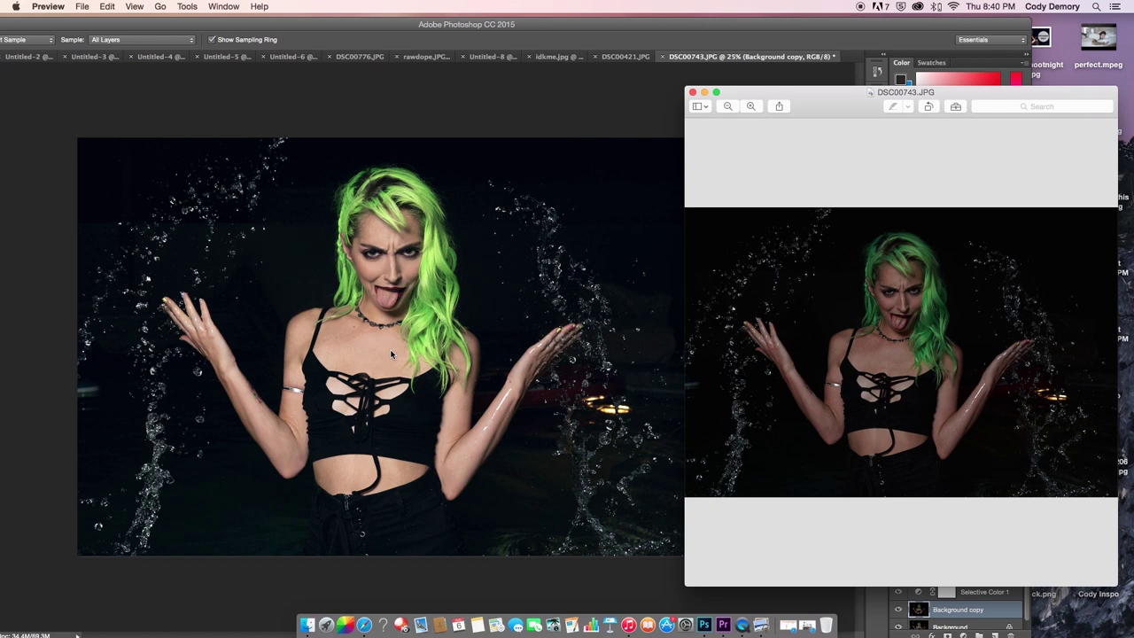
# - Zoom out both the Photoshop edit (to 12.5%) and the Preview original to compare them
pyautogui.click(446, 88)
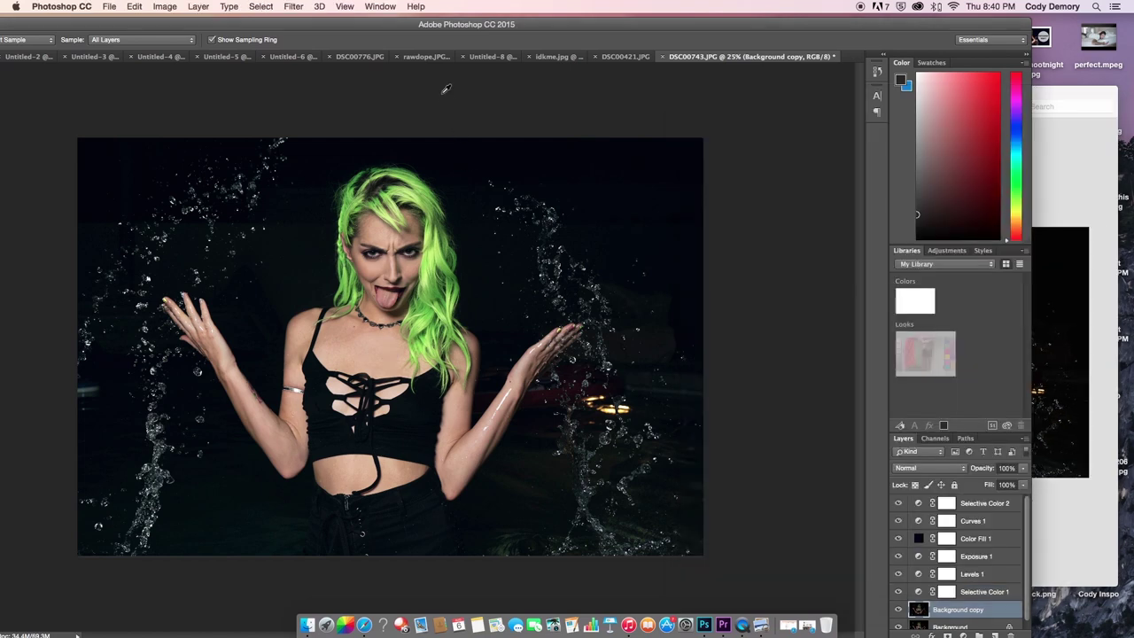
pyautogui.press('super+minus')
pyautogui.press('super+minus')
pyautogui.click(1041, 184)
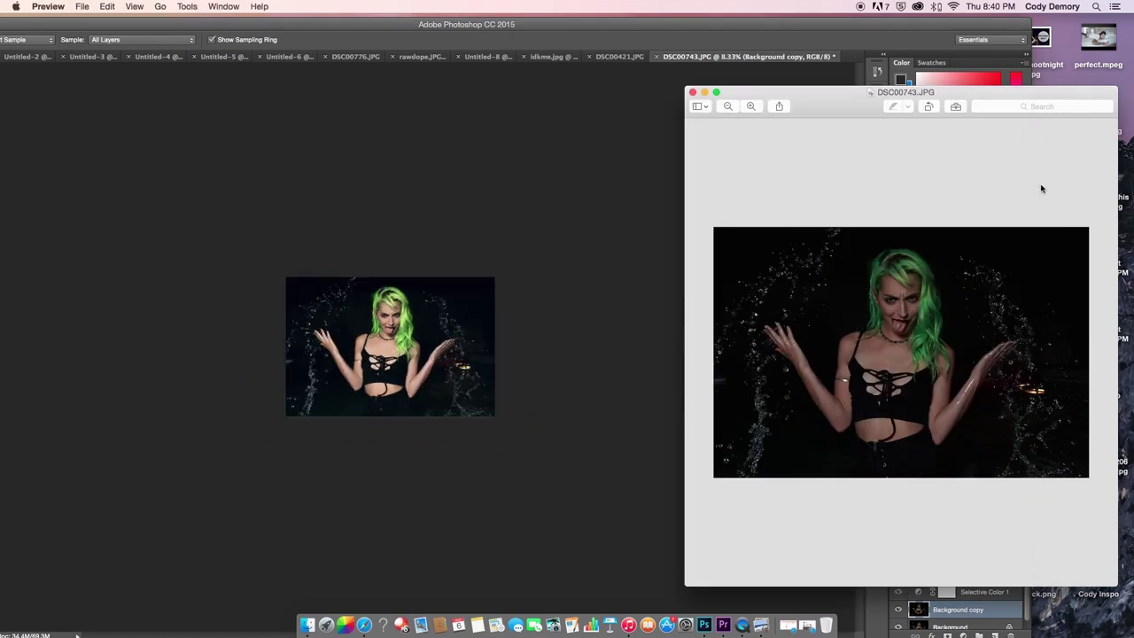
pyautogui.press('super+minus')
pyautogui.press('super+minus')
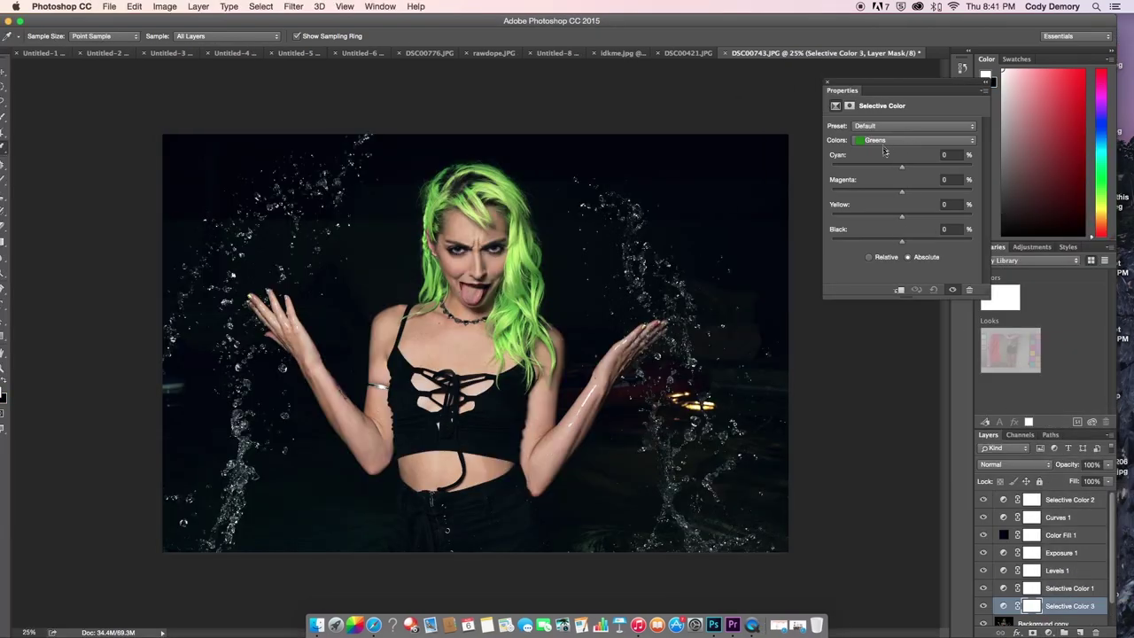
# - In Selective Color 3, lower Black in the Blacks range to -1
pyautogui.click(888, 140)
pyautogui.click(890, 194)
pyautogui.moveTo(903, 241); pyautogui.dragTo(903, 246)
# - Set the Yellows range to Black -15, Magenta -8 and Cyan -7
pyautogui.click(886, 140)
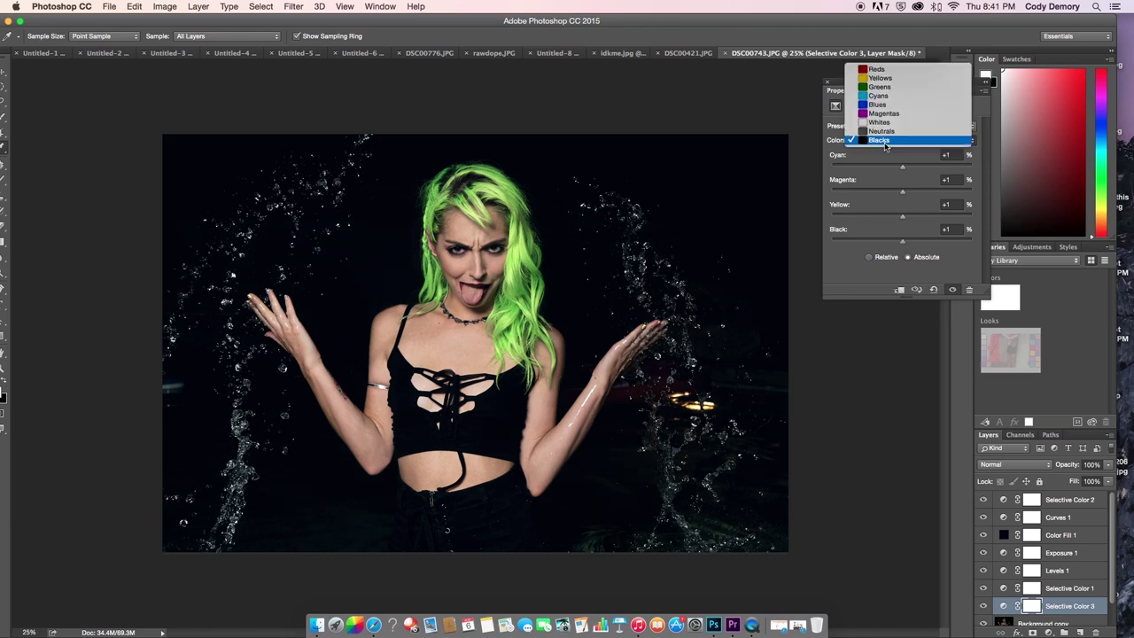
pyautogui.click(882, 77)
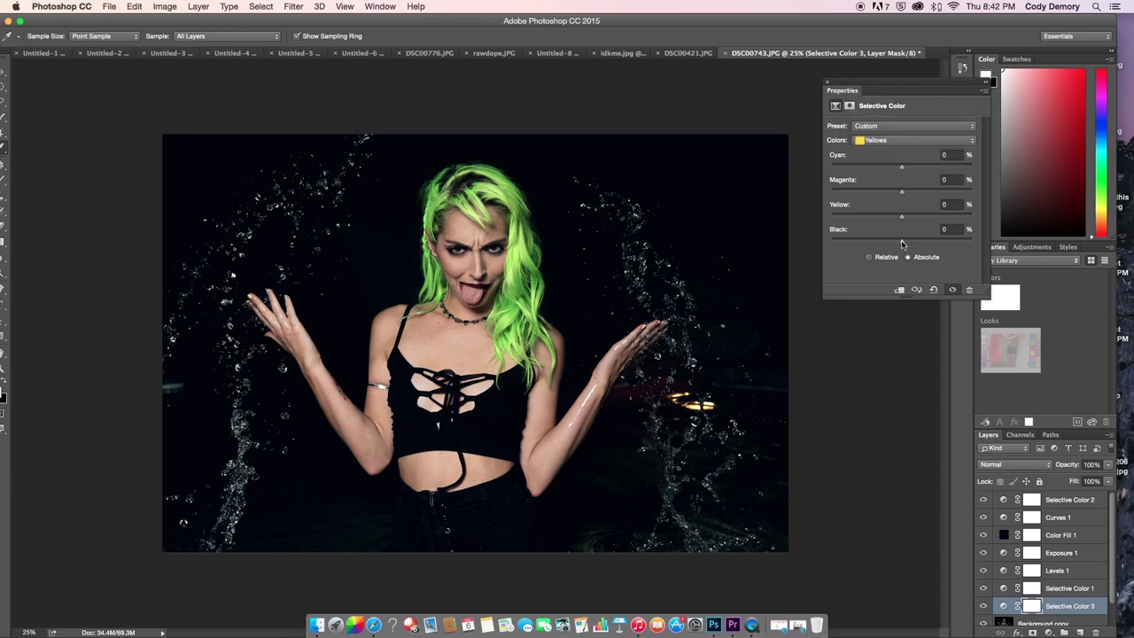
pyautogui.moveTo(904, 246); pyautogui.dragTo(908, 221)
pyautogui.moveTo(903, 192); pyautogui.dragTo(906, 196)
pyautogui.moveTo(902, 167); pyautogui.dragTo(898, 169)
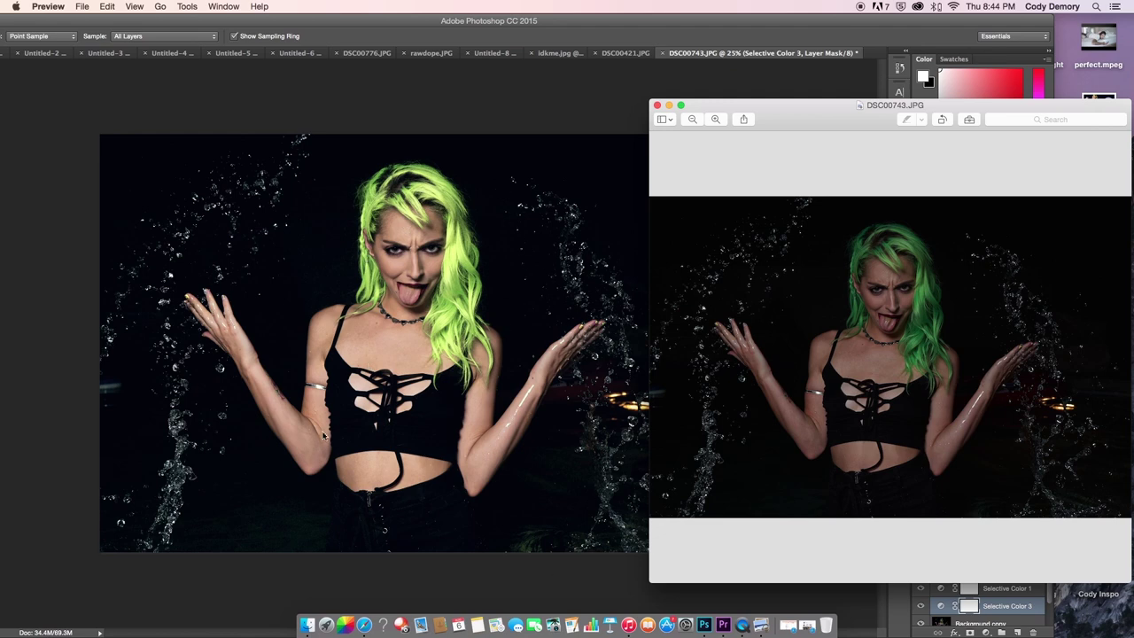
# - Zoom the edit to 12.5%, then shrink the Preview original and position it beside the canvas
pyautogui.moveTo(982, 132); pyautogui.dragTo(853, 127)
pyautogui.click(548, 96)
pyautogui.press('super+minus')
pyautogui.press('super+minus')
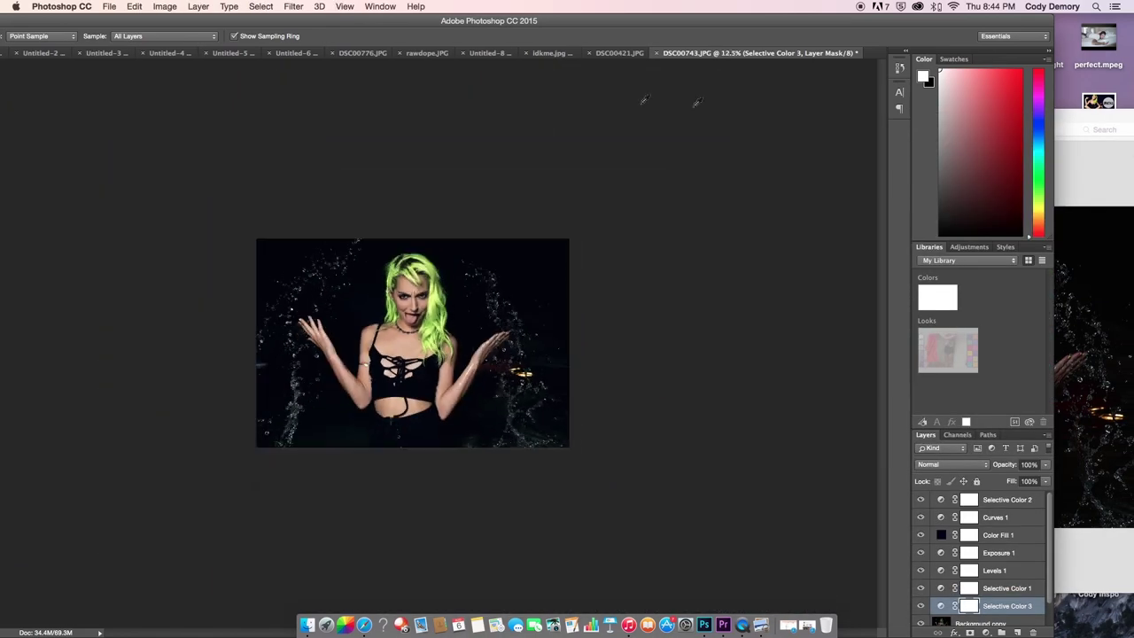
pyautogui.moveTo(1079, 120); pyautogui.dragTo(976, 111)
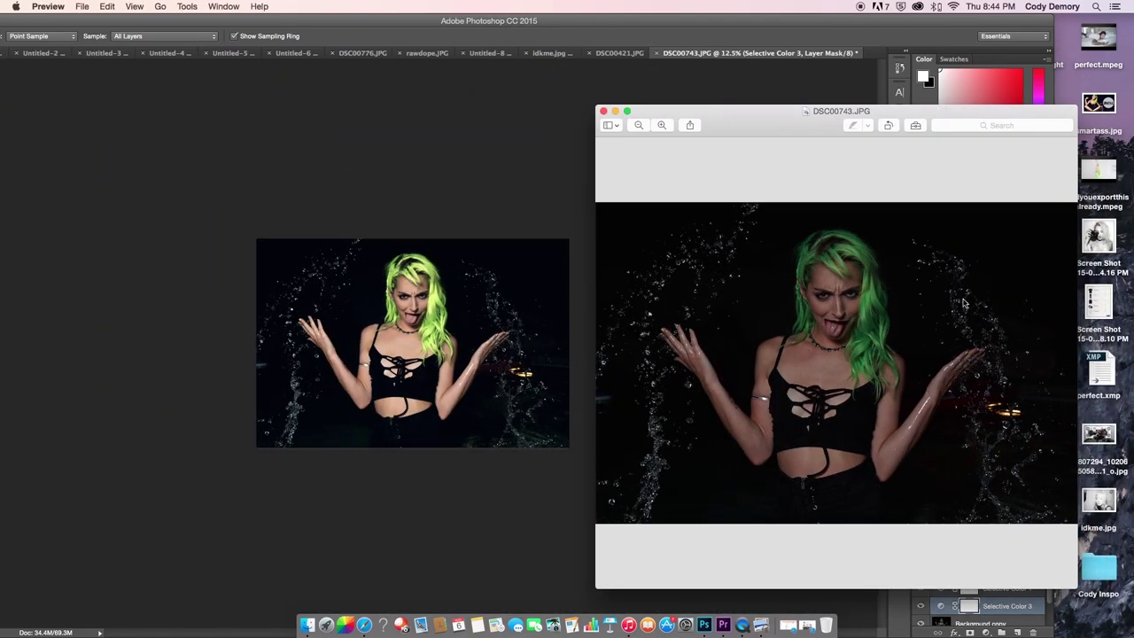
pyautogui.press('super+minus')
pyautogui.press('super+minus')
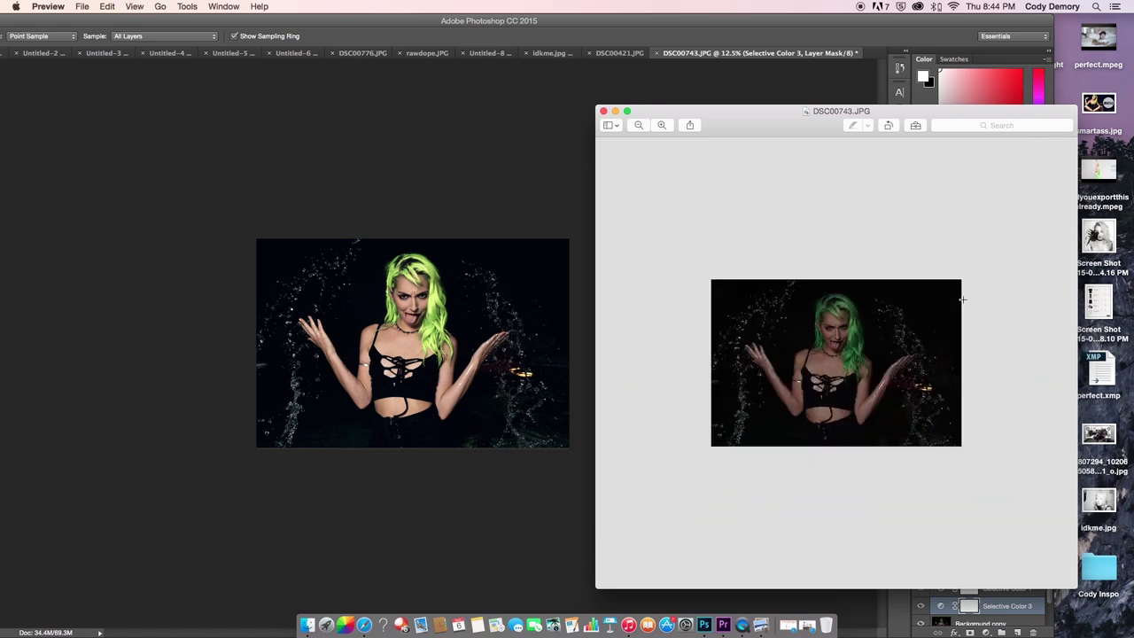
pyautogui.moveTo(1077, 588); pyautogui.dragTo(993, 398)
pyautogui.moveTo(831, 113); pyautogui.dragTo(817, 180)
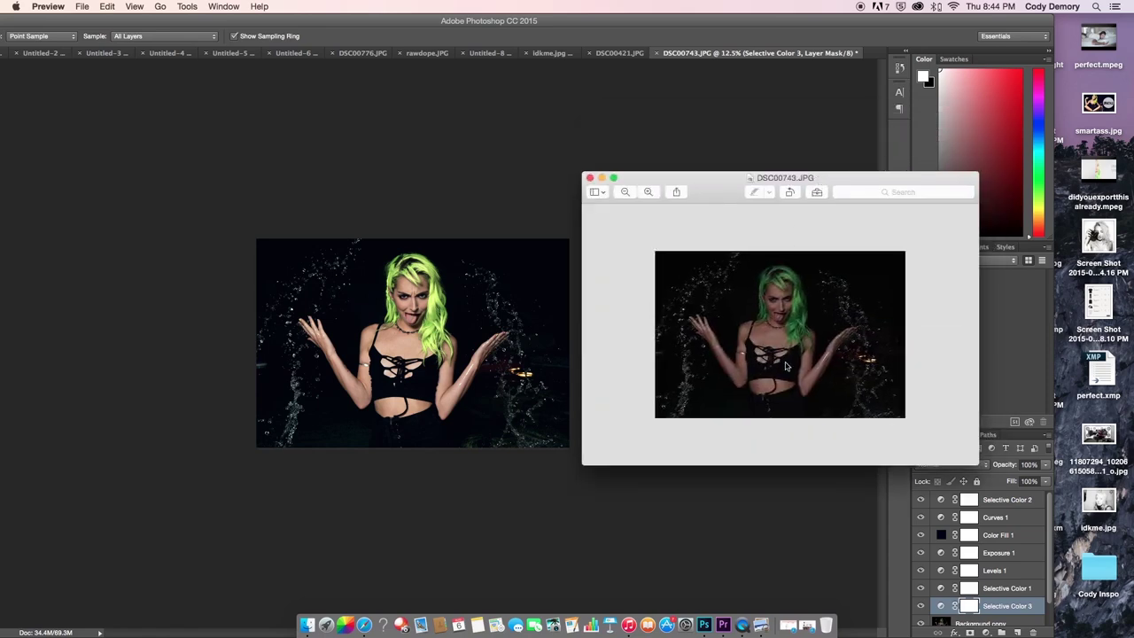